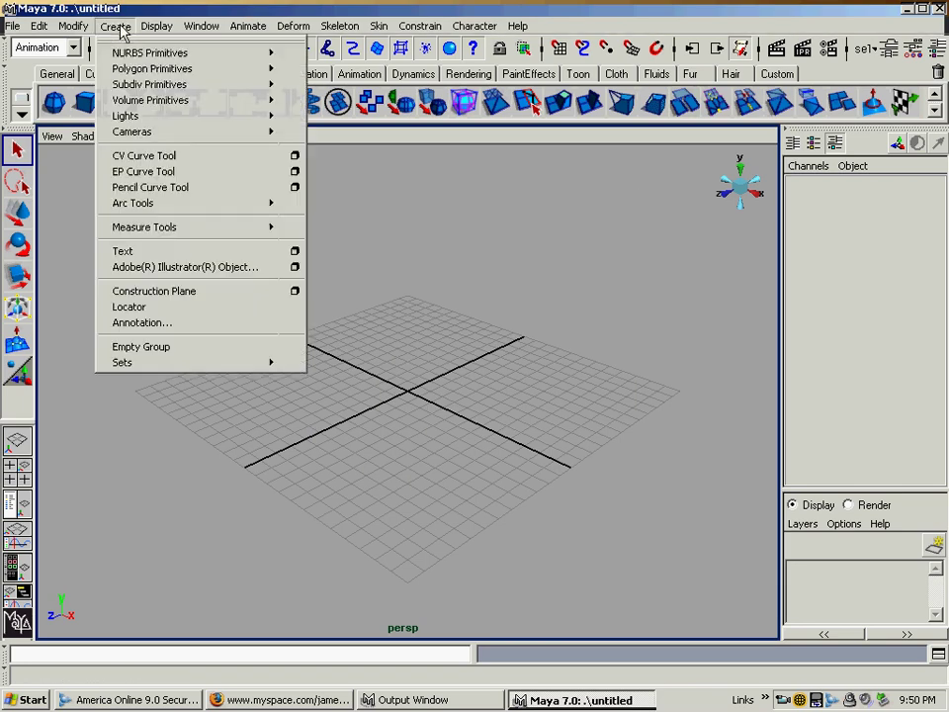
# Create a polygon sphere at the origin and adjust the view to frame it
pyautogui.moveTo(139, 68)
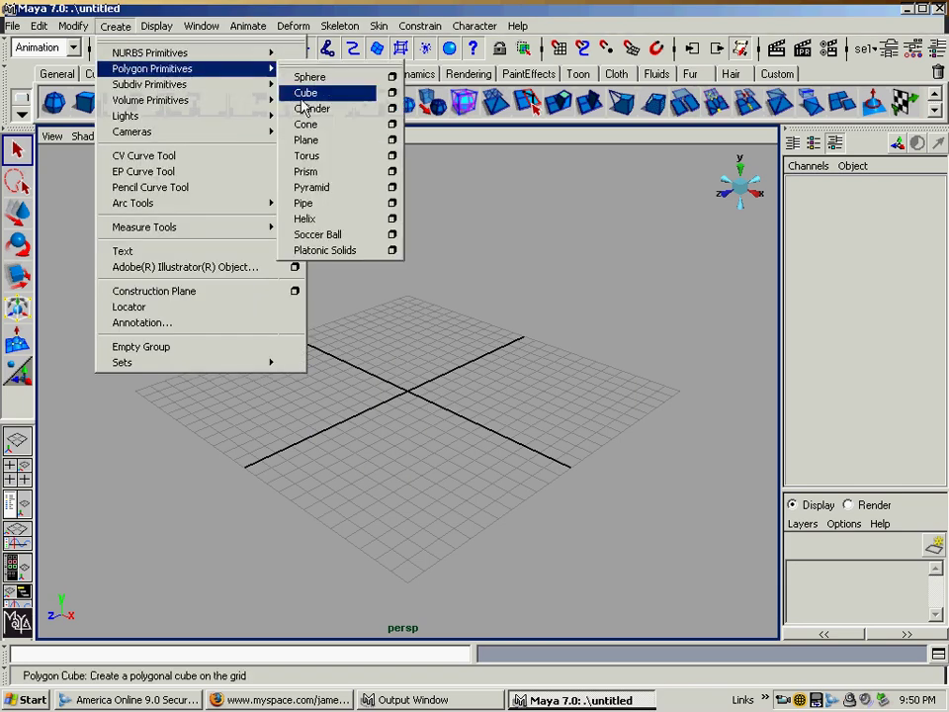
pyautogui.click(307, 77)
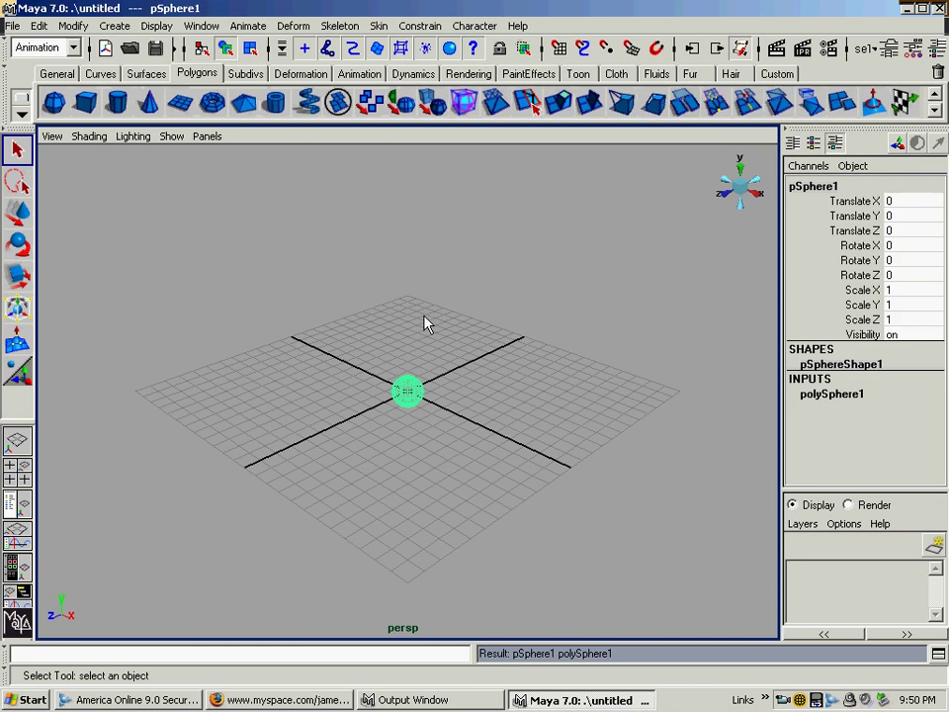
pyautogui.moveTo(419, 348)
pyautogui.keyDown('alt'); pyautogui.mouseDown(button='right')
pyautogui.moveTo(435, 399)
pyautogui.moveTo(436, 343)
pyautogui.mouseUp(button='right'); pyautogui.keyUp('alt')
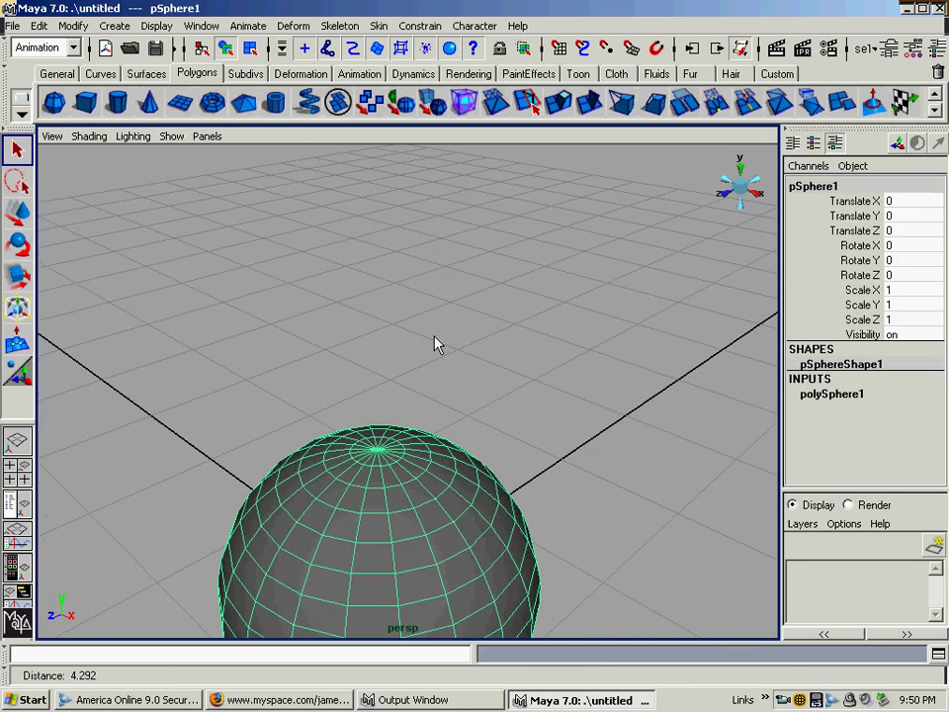
pyautogui.keyDown('alt'); pyautogui.moveTo(436, 343); pyautogui.dragTo(443, 214, button='middle'); pyautogui.keyUp('alt')
pyautogui.keyDown('alt'); pyautogui.moveTo(443, 214); pyautogui.dragTo(387, 263, button='right'); pyautogui.keyUp('alt')
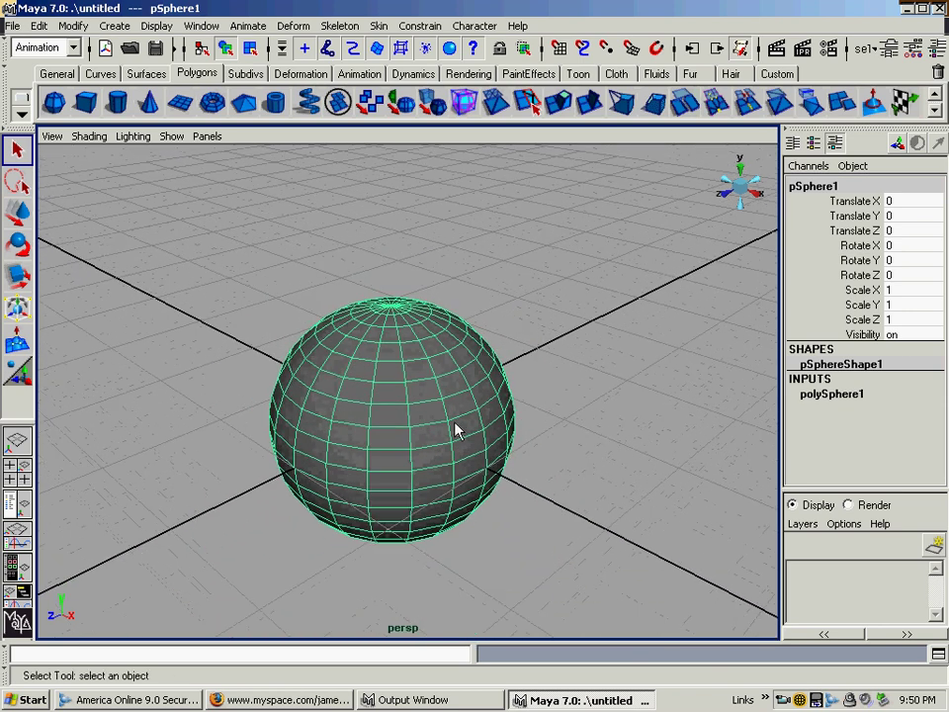
pyautogui.keyDown('alt'); pyautogui.moveTo(456, 430); pyautogui.dragTo(451, 364, button='middle'); pyautogui.keyUp('alt')
pyautogui.moveTo(450, 365)
pyautogui.keyDown('alt'); pyautogui.mouseDown(button='right')
pyautogui.moveTo(436, 339)
pyautogui.moveTo(445, 359)
pyautogui.mouseUp(button='right'); pyautogui.keyUp('alt')
pyautogui.keyDown('alt'); pyautogui.moveTo(445, 360); pyautogui.dragTo(439, 364, button='middle'); pyautogui.keyUp('alt')
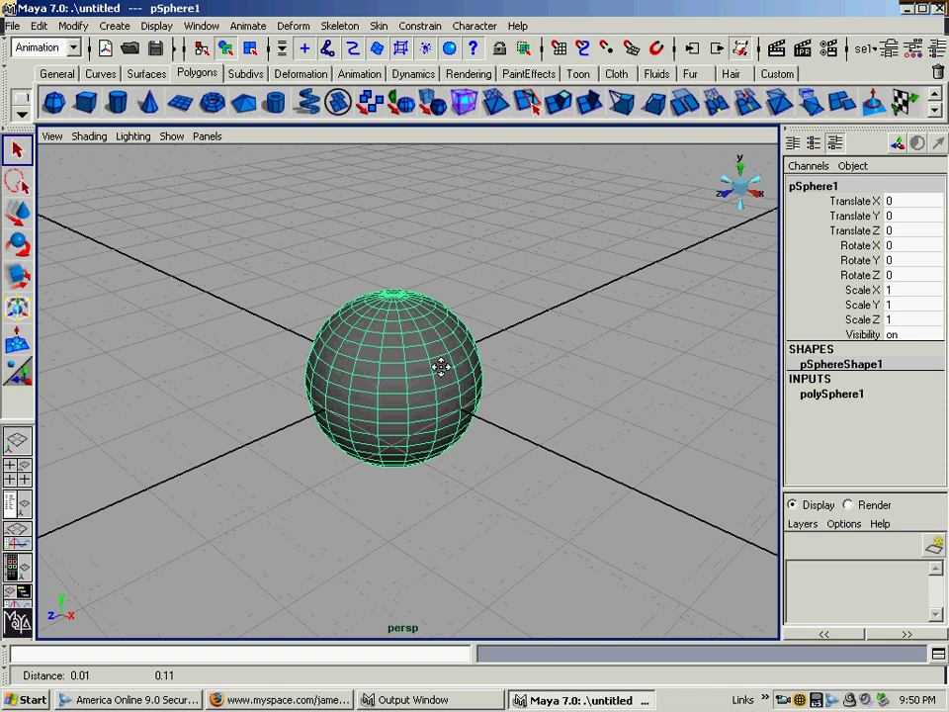
# With the Select Tool, deselect the sphere and then reselect it
pyautogui.click(16, 153)
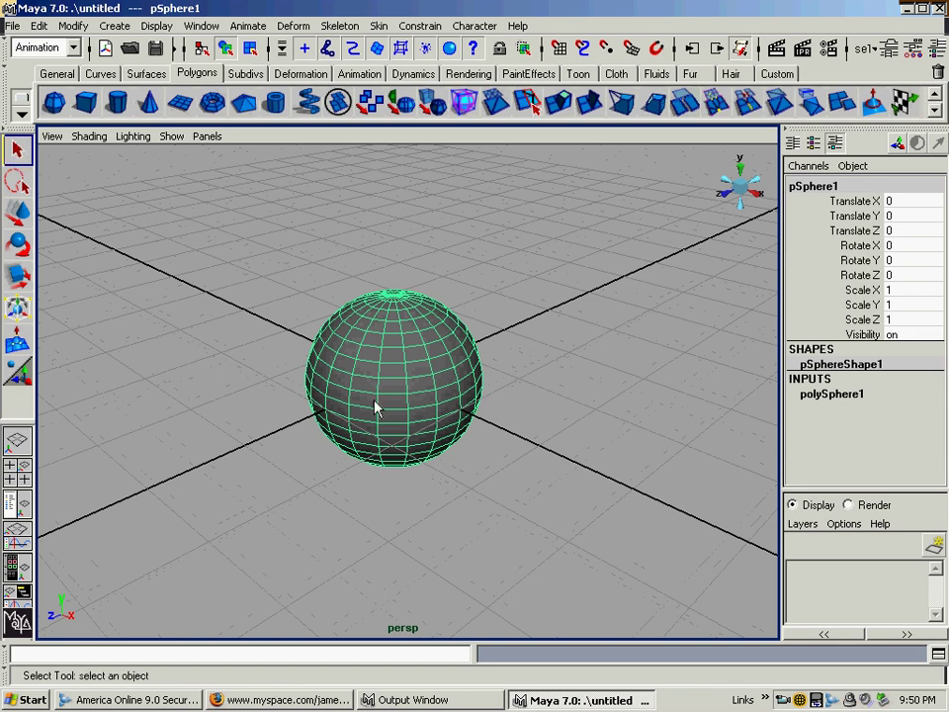
pyautogui.click(522, 375)
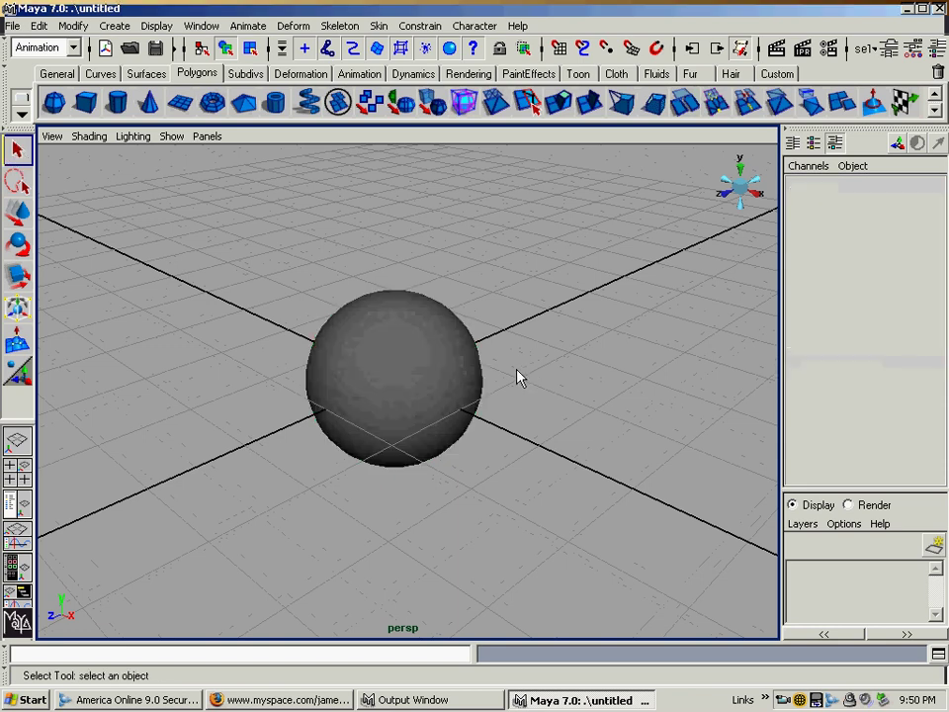
pyautogui.click(450, 385)
# Drag the Move Tool's Y and X arrows to place the sphere at 0.277, 1.838, 0.712
pyautogui.keyDown('alt'); pyautogui.moveTo(456, 385); pyautogui.dragTo(453, 389, button='right'); pyautogui.keyUp('alt')
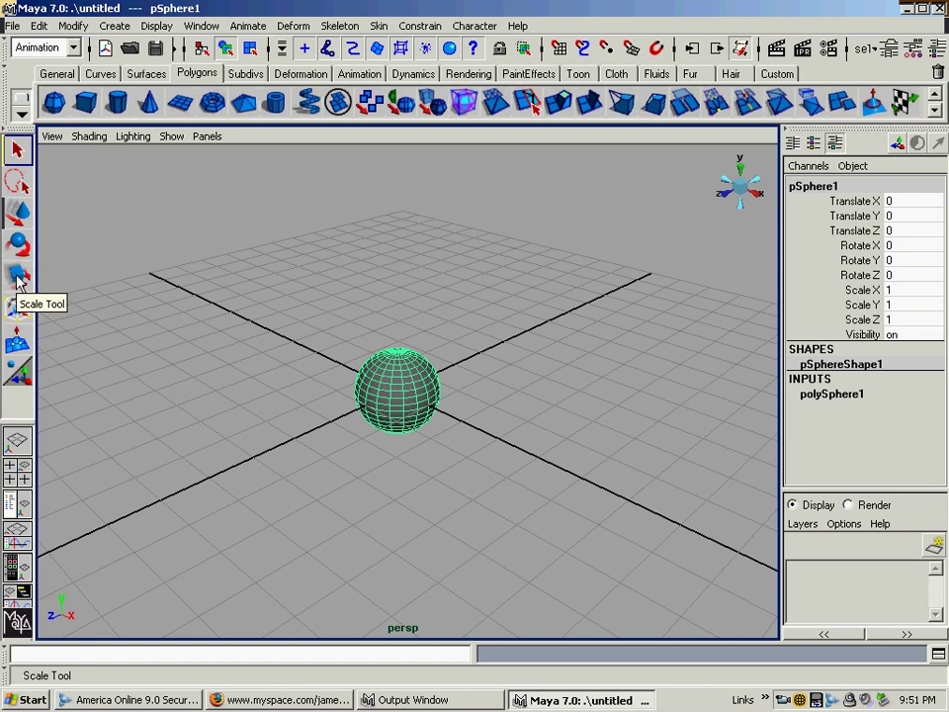
pyautogui.click(17, 212)
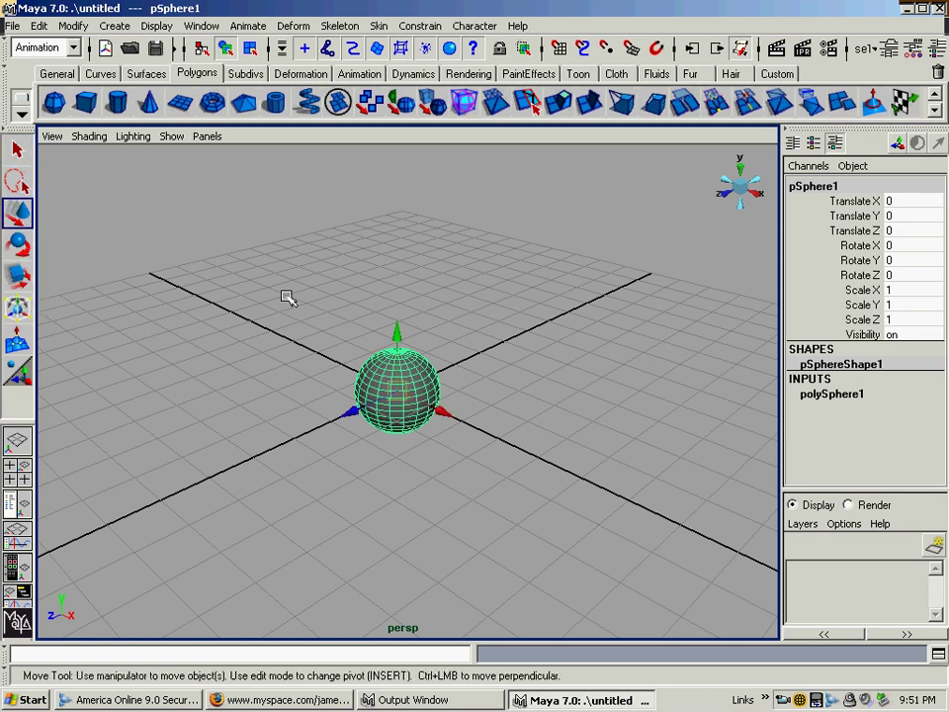
pyautogui.moveTo(396, 334); pyautogui.dragTo(467, 350)
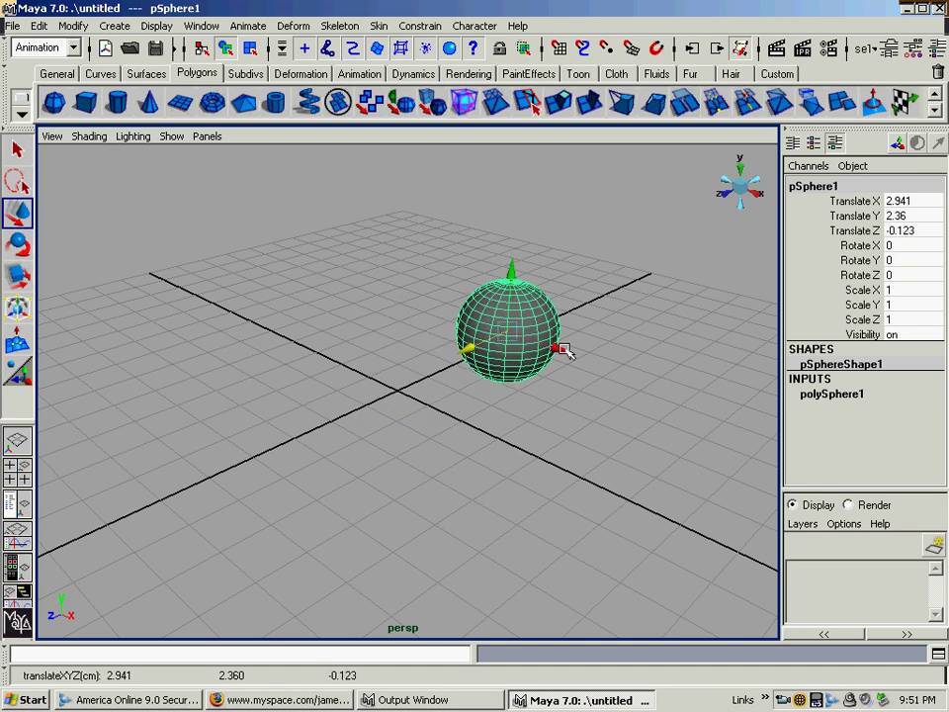
pyautogui.moveTo(563, 351); pyautogui.dragTo(449, 358)
pyautogui.moveTo(445, 308); pyautogui.dragTo(380, 364)
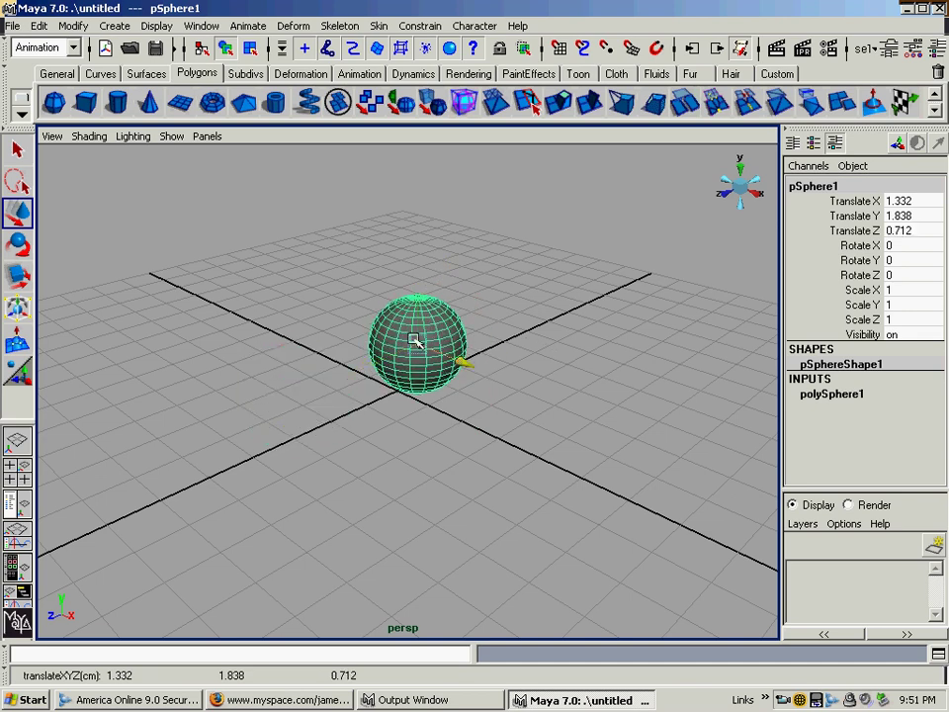
pyautogui.moveTo(458, 362); pyautogui.dragTo(427, 344)
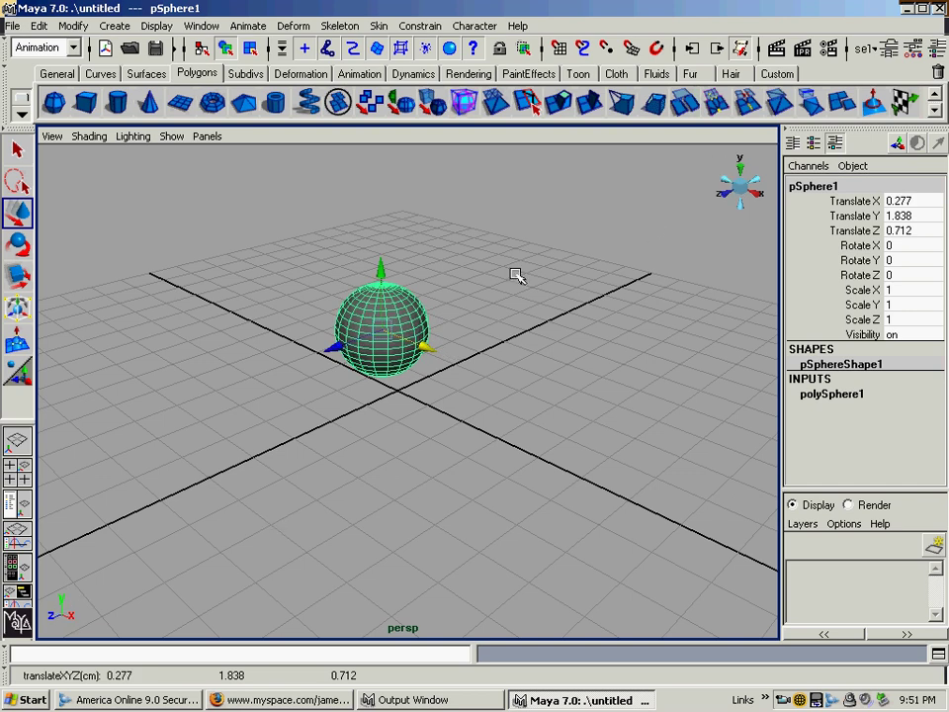
pyautogui.click(20, 245)
pyautogui.moveTo(339, 280)
pyautogui.mouseDown()
pyautogui.moveTo(321, 339)
pyautogui.moveTo(328, 375)
pyautogui.moveTo(317, 332)
pyautogui.moveTo(352, 271)
pyautogui.moveTo(336, 312)
pyautogui.moveTo(346, 290)
pyautogui.mouseUp()
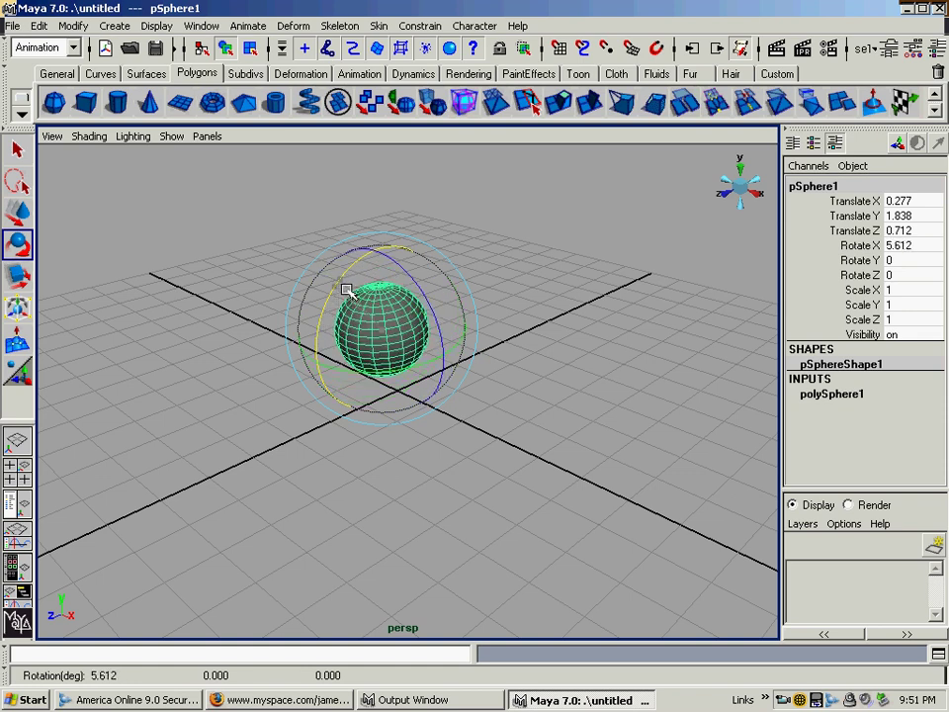
pyautogui.hotkey('ctrl', 'z')
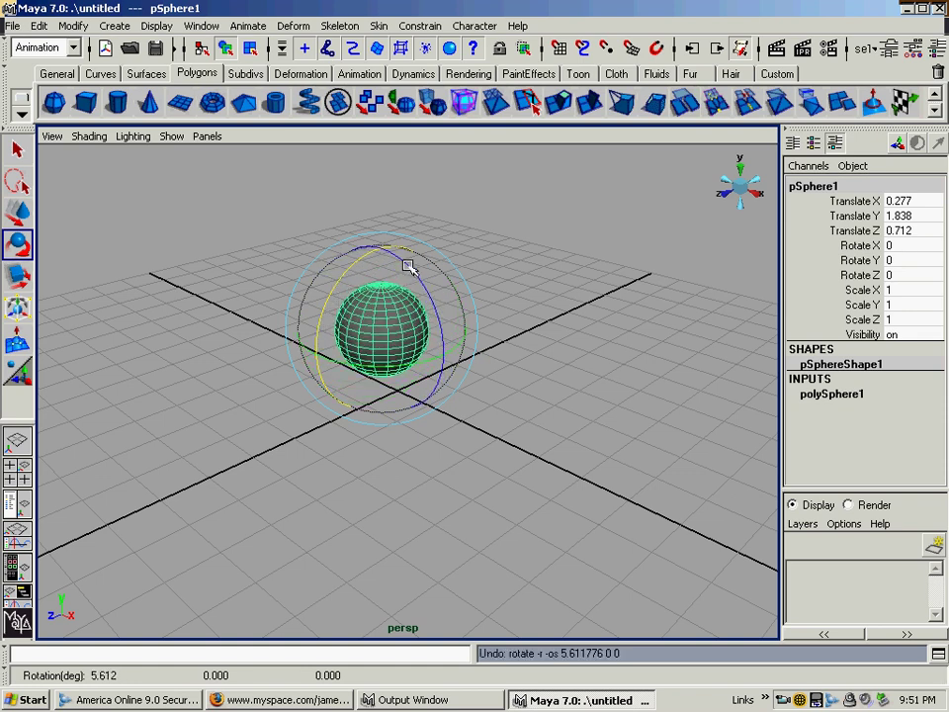
pyautogui.moveTo(409, 267)
pyautogui.mouseDown()
pyautogui.moveTo(441, 332)
pyautogui.moveTo(451, 391)
pyautogui.moveTo(400, 265)
pyautogui.mouseUp()
pyautogui.hotkey('ctrl', 'z')
pyautogui.click(479, 337)
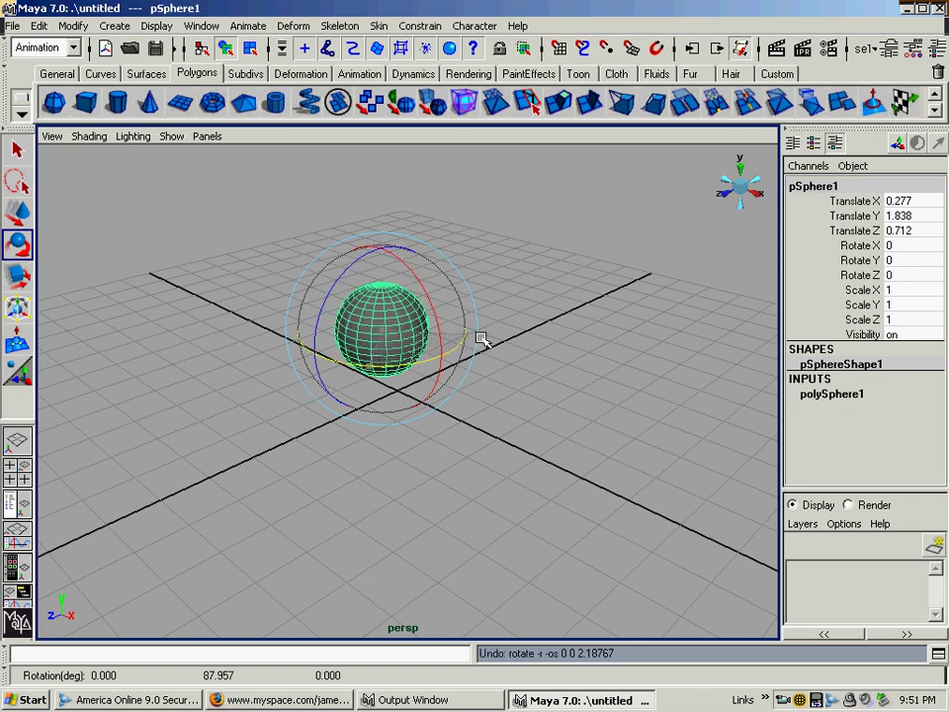
pyautogui.moveTo(481, 339); pyautogui.dragTo(287, 360)
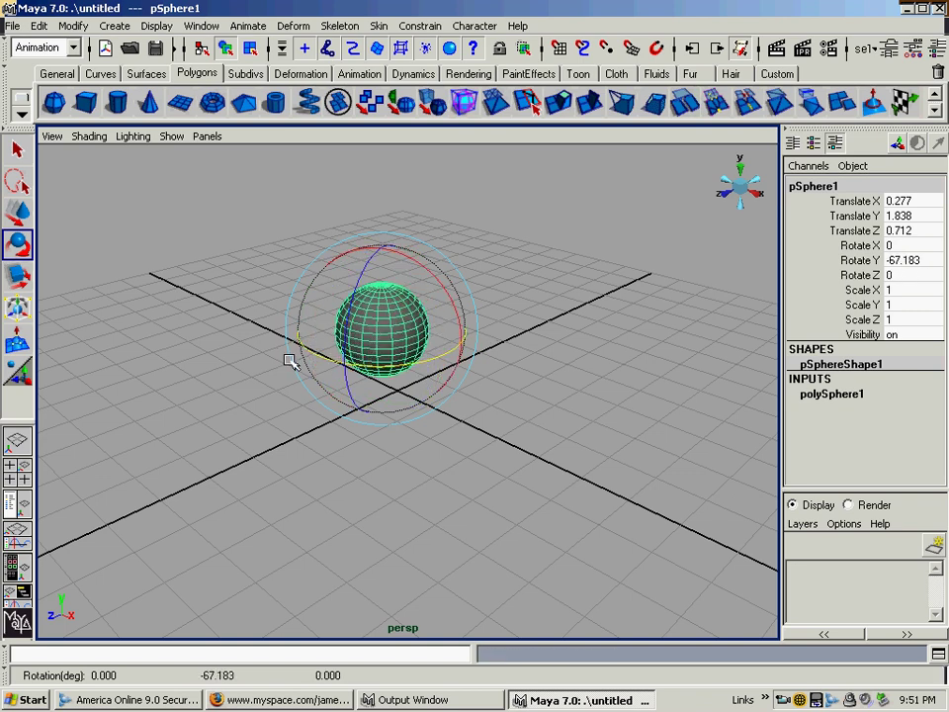
pyautogui.hotkey('ctrl', 'z')
pyautogui.press('w')
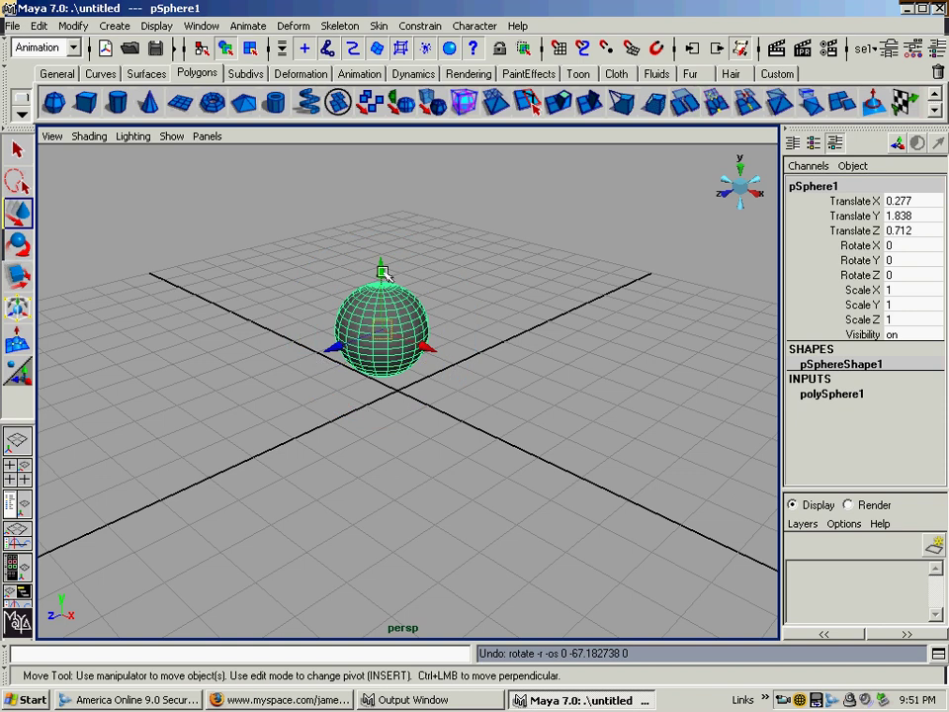
# Lower the sphere on Y and drag it freely to about 1.315, 1.258, 1.182
pyautogui.moveTo(380, 267); pyautogui.dragTo(387, 292)
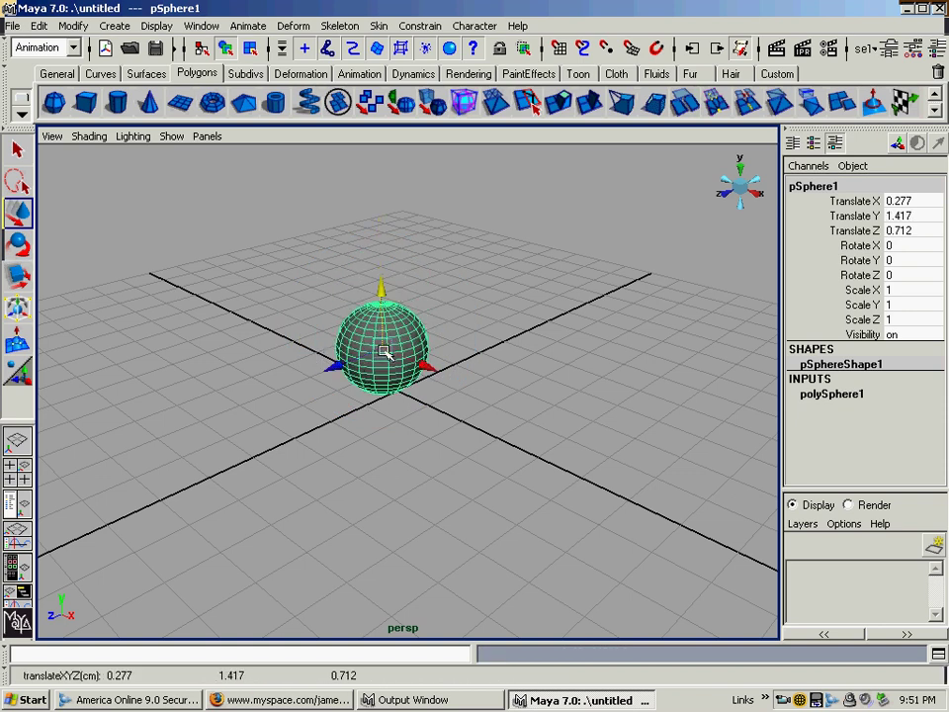
pyautogui.moveTo(388, 351); pyautogui.dragTo(526, 346)
pyautogui.keyDown('alt'); pyautogui.moveTo(467, 430); pyautogui.dragTo(313, 426); pyautogui.keyUp('alt')
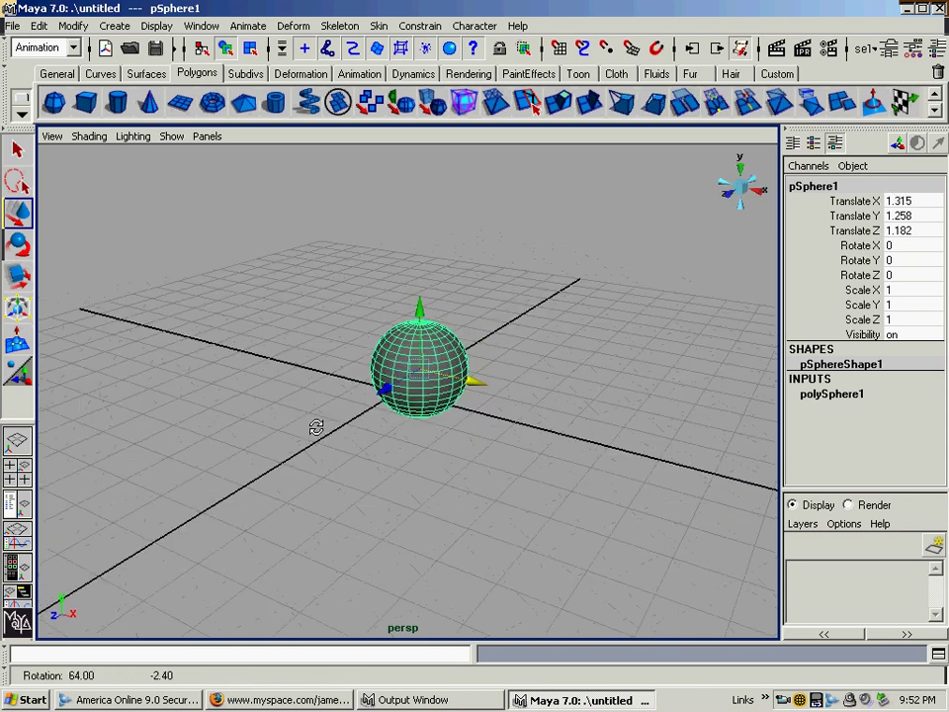
# Tilt the sphere about X with the Rotate Tool, then undo the rotation
pyautogui.click(22, 244)
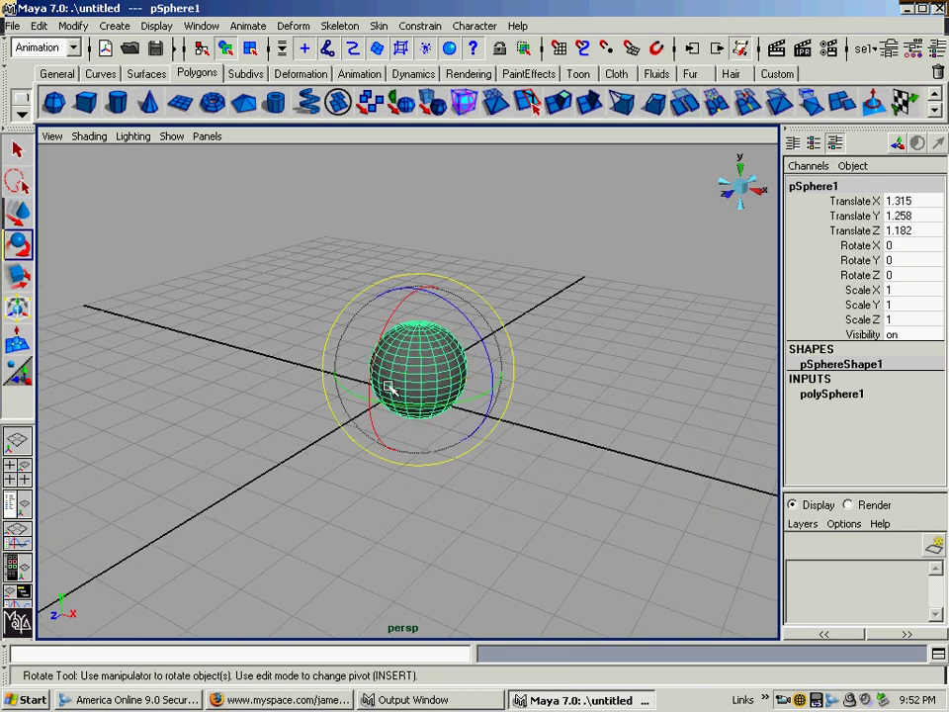
pyautogui.moveTo(375, 365); pyautogui.dragTo(382, 362)
pyautogui.moveTo(385, 427); pyautogui.dragTo(377, 377)
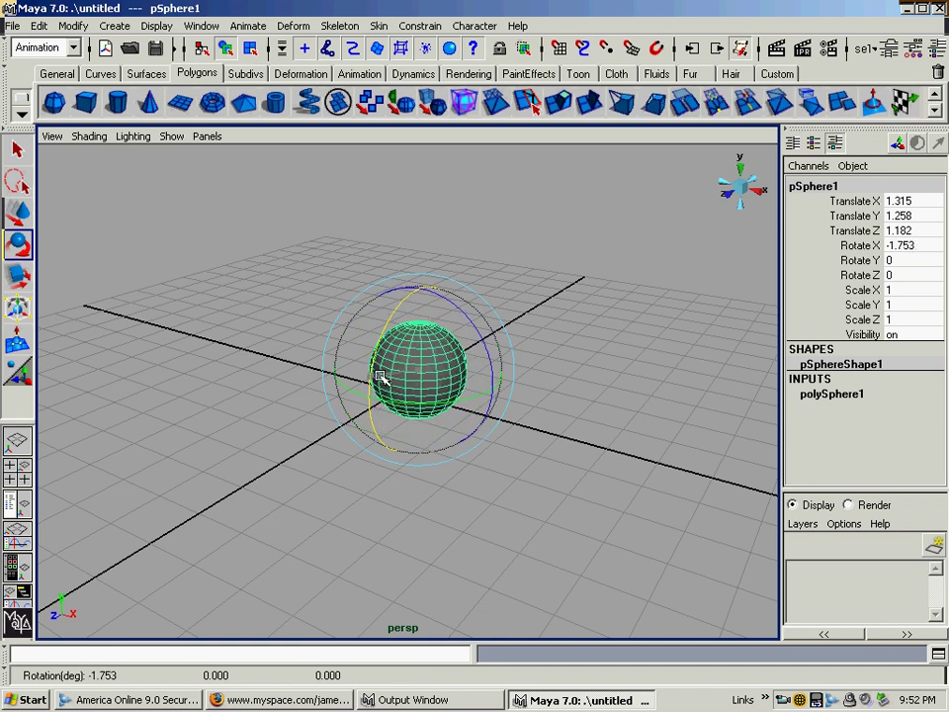
pyautogui.hotkey('ctrl', 'z')
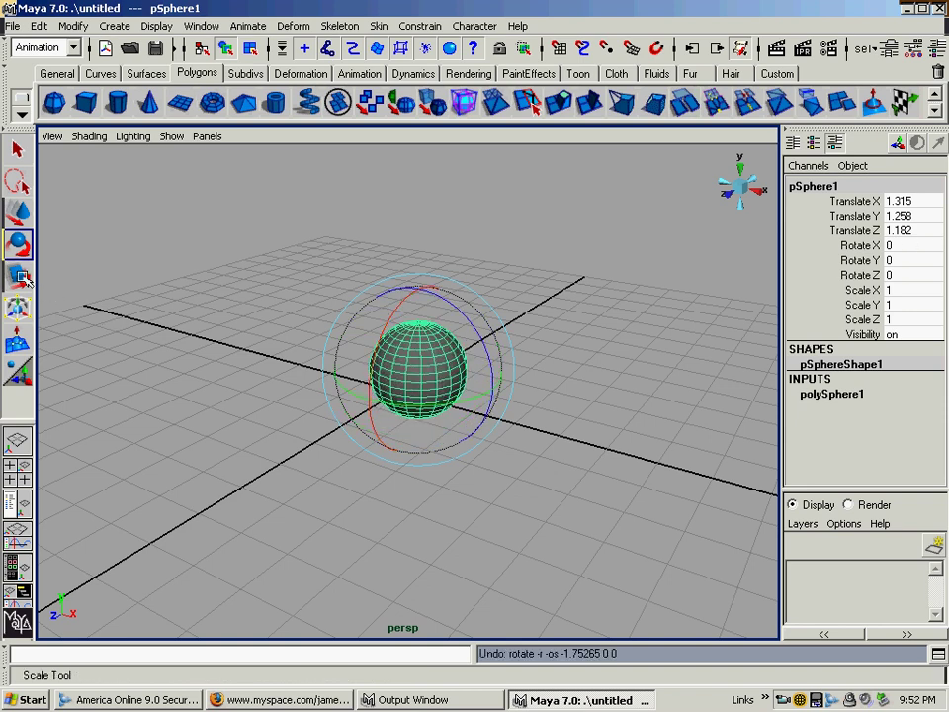
# Try Y, X, Z and uniform scaling with the Scale Tool, undoing each to keep scale 1
pyautogui.click(18, 276)
pyautogui.moveTo(418, 287); pyautogui.dragTo(424, 194)
pyautogui.hotkey('ctrl', 'z')
pyautogui.moveTo(493, 388); pyautogui.dragTo(668, 441)
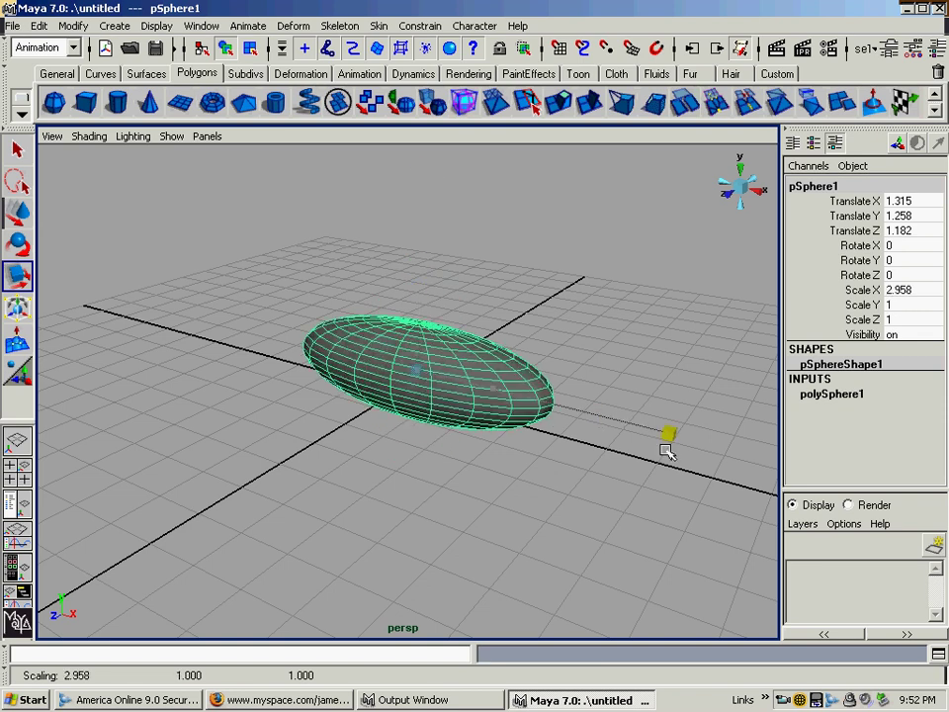
pyautogui.hotkey('ctrl', 'z')
pyautogui.moveTo(369, 397); pyautogui.dragTo(203, 484)
pyautogui.hotkey('ctrl', 'z')
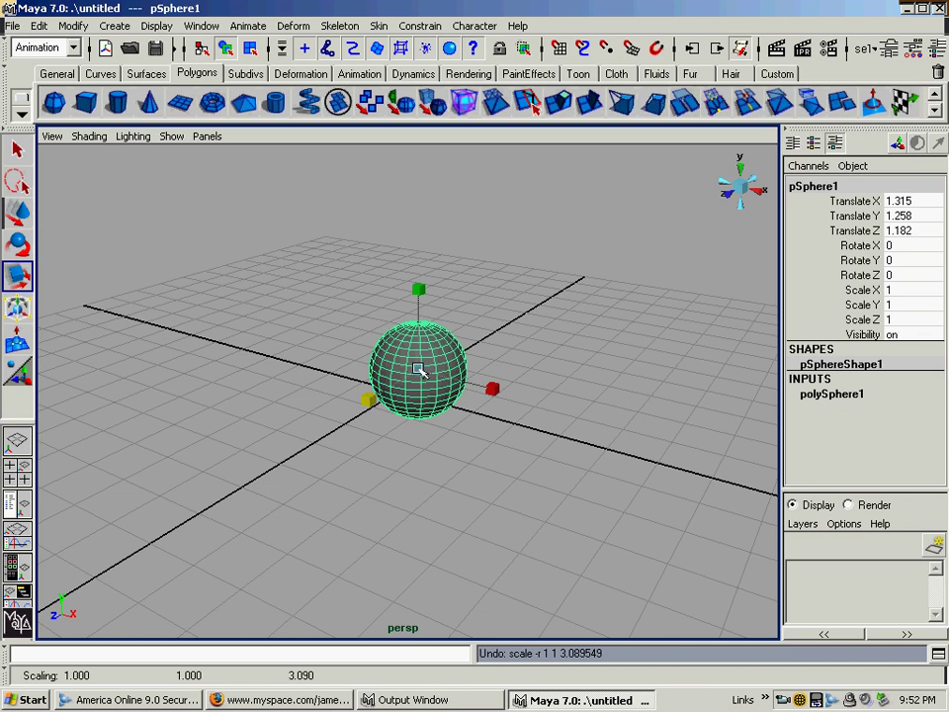
pyautogui.moveTo(421, 373); pyautogui.dragTo(546, 371)
pyautogui.hotkey('ctrl', 'z')
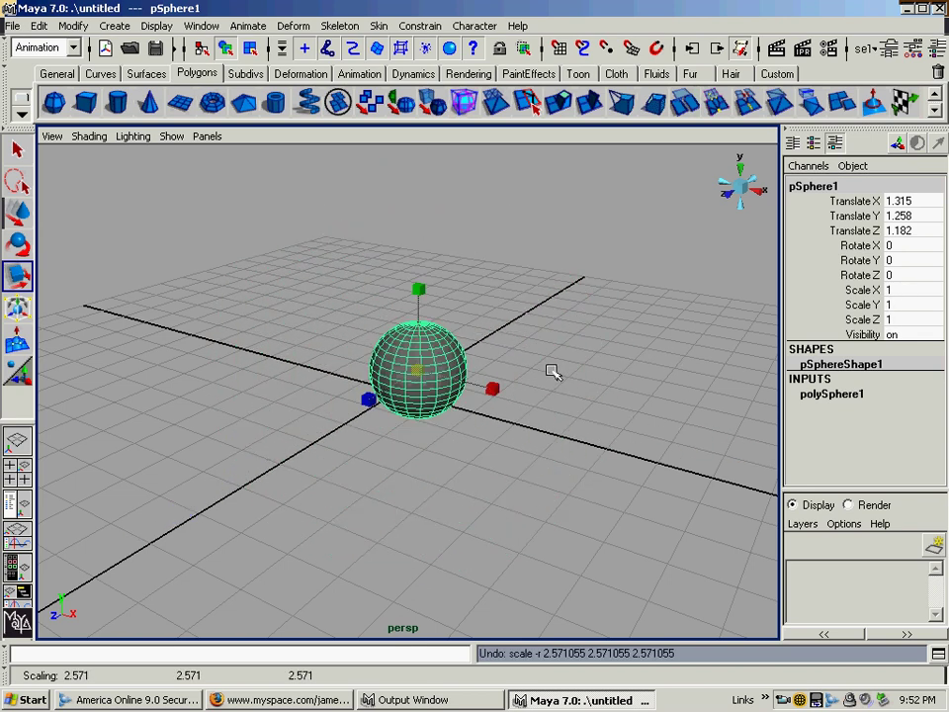
# Rename pSphere1 to 'sphere' in the Channel Box
pyautogui.doubleClick(815, 187)
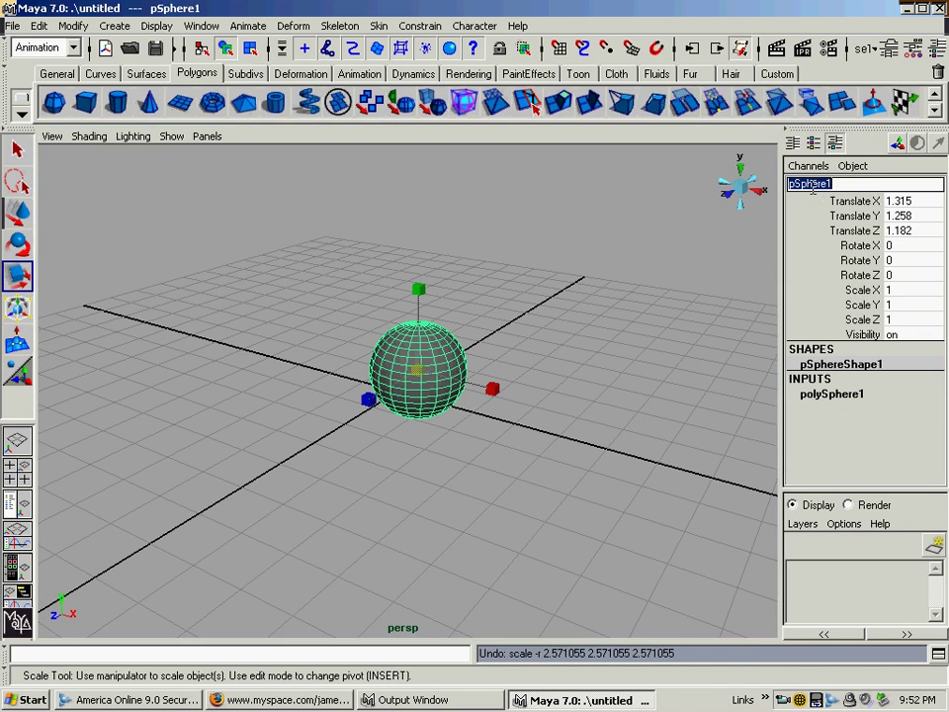
pyautogui.write('sphere')
pyautogui.press('Return')
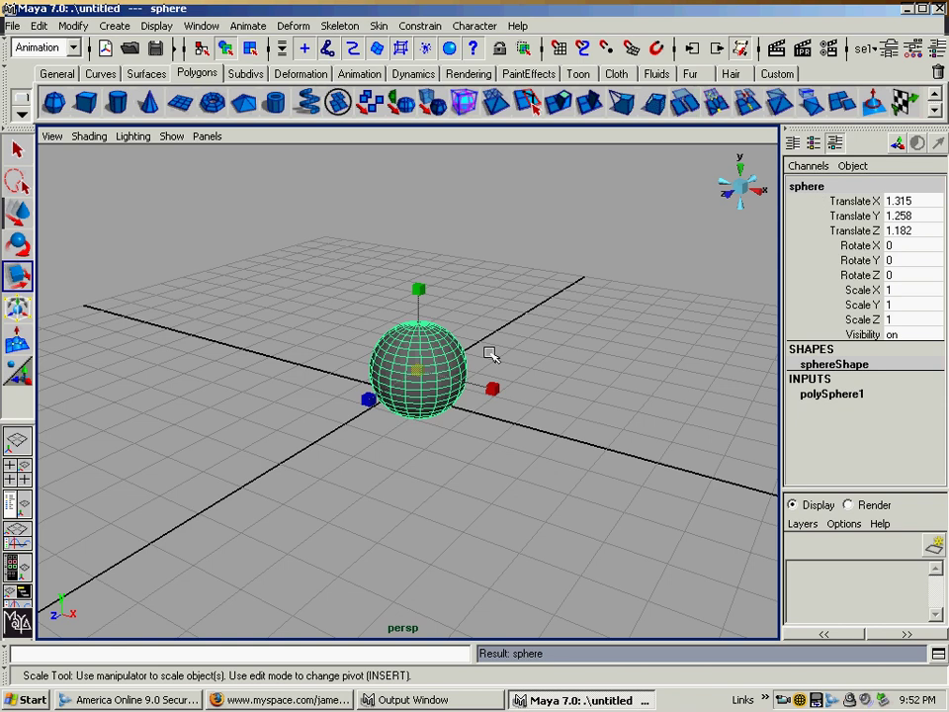
# Scale the sphere up and down by manipulator, then set Scale XYZ to 5 and back to 1
pyautogui.moveTo(416, 370); pyautogui.dragTo(485, 375)
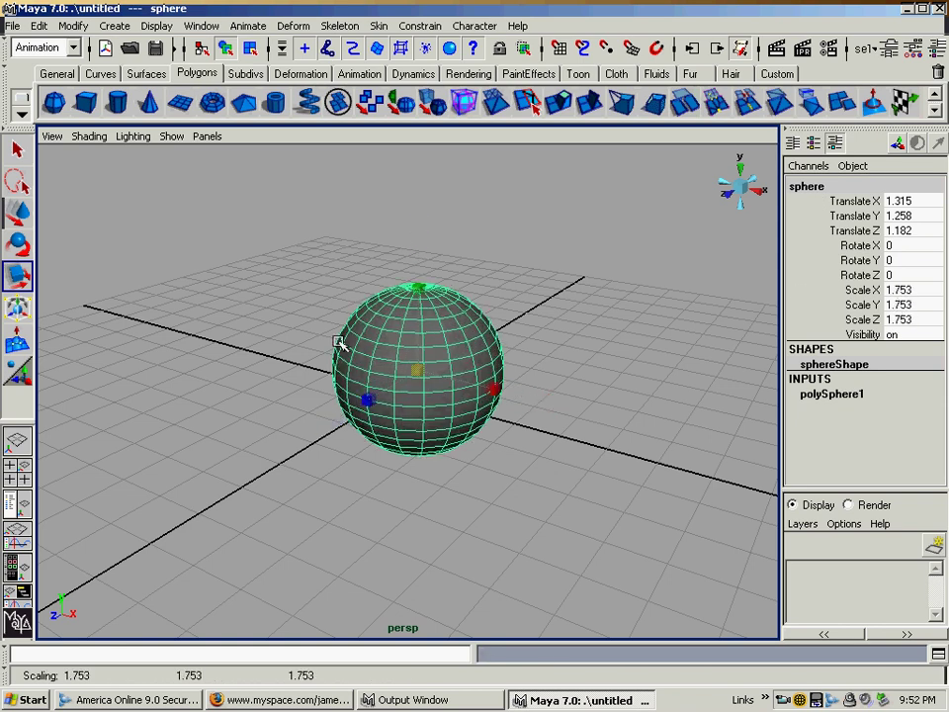
pyautogui.moveTo(416, 368)
pyautogui.mouseDown()
pyautogui.moveTo(393, 368)
pyautogui.moveTo(409, 373)
pyautogui.moveTo(402, 373)
pyautogui.mouseUp()
pyautogui.click(900, 289)
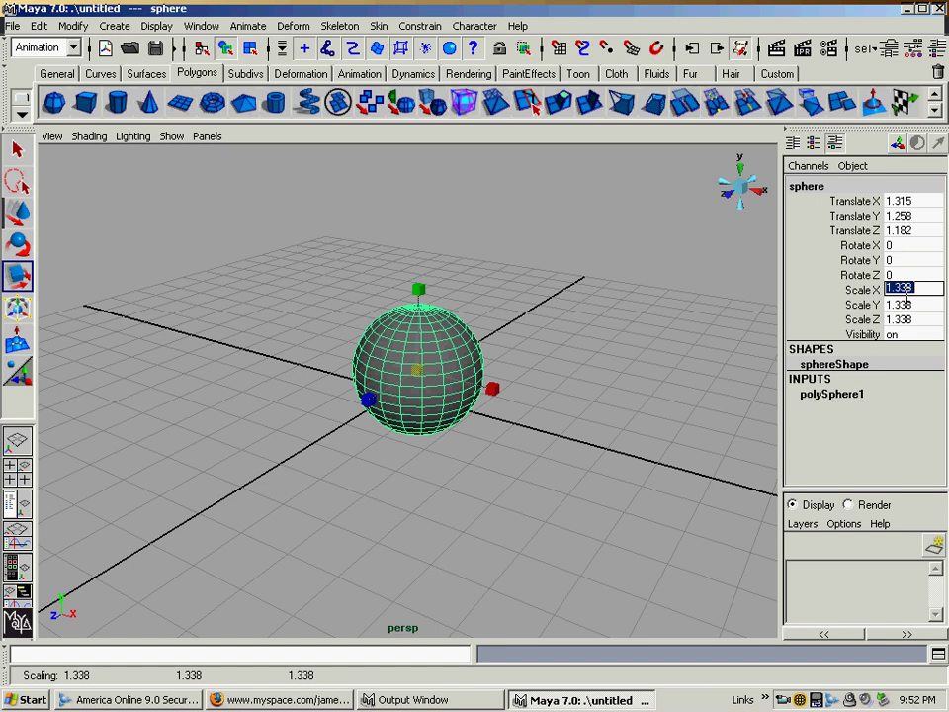
pyautogui.keyDown('shift'); pyautogui.click(913, 321); pyautogui.keyUp('shift')
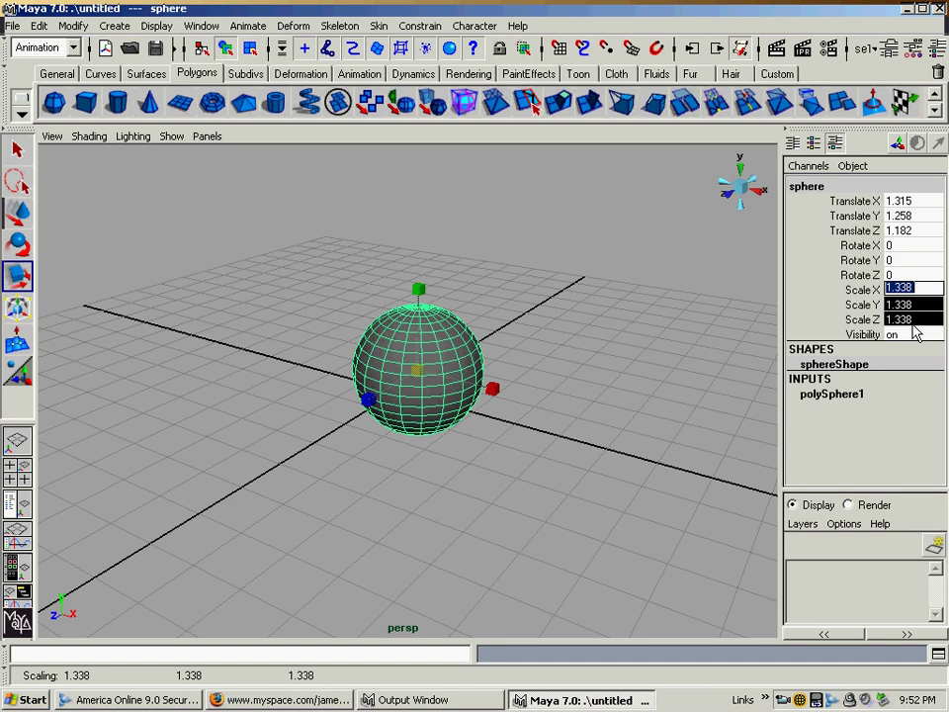
pyautogui.write('5')
pyautogui.press('Return')
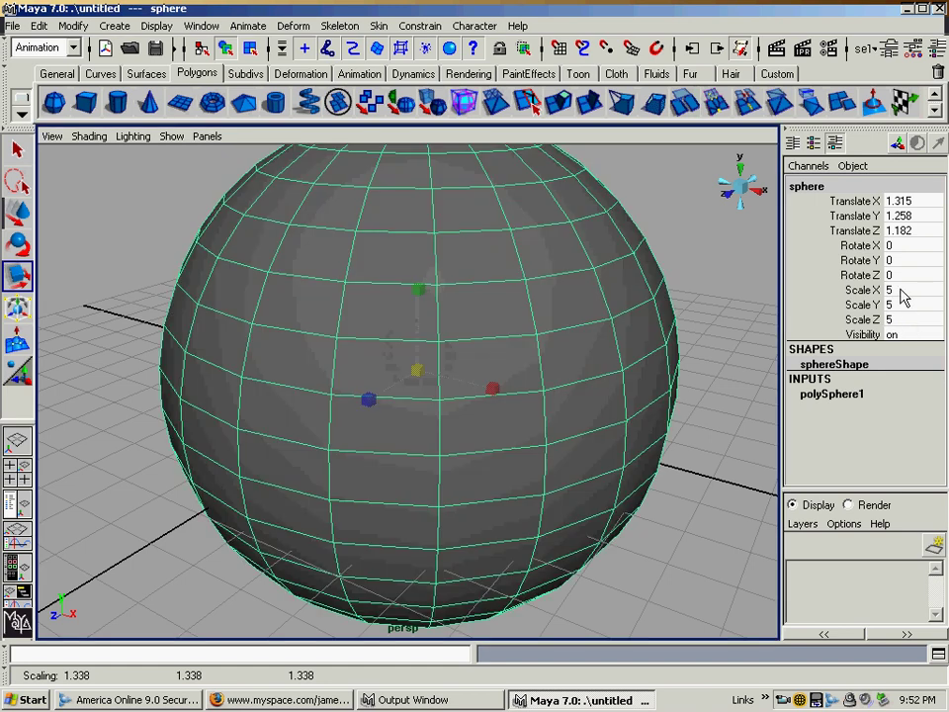
pyautogui.click(897, 290)
pyautogui.keyDown('shift'); pyautogui.click(909, 322); pyautogui.keyUp('shift')
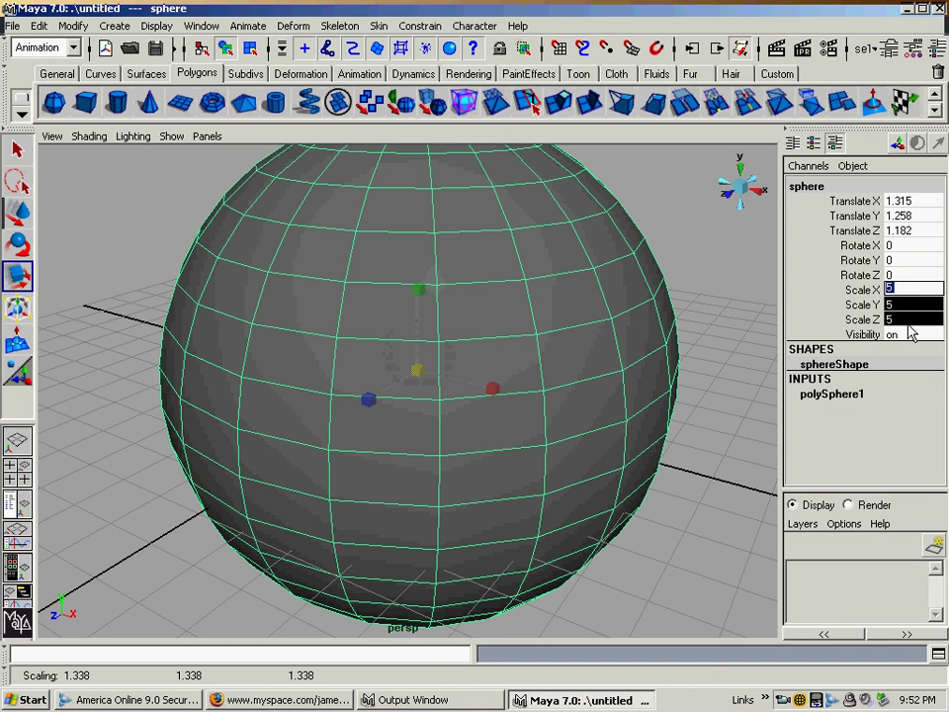
pyautogui.write('1')
pyautogui.press('Return')
# Set Scale X, Y and Z to 0, collapsing the sphere, then restore them to 1
pyautogui.click(909, 289)
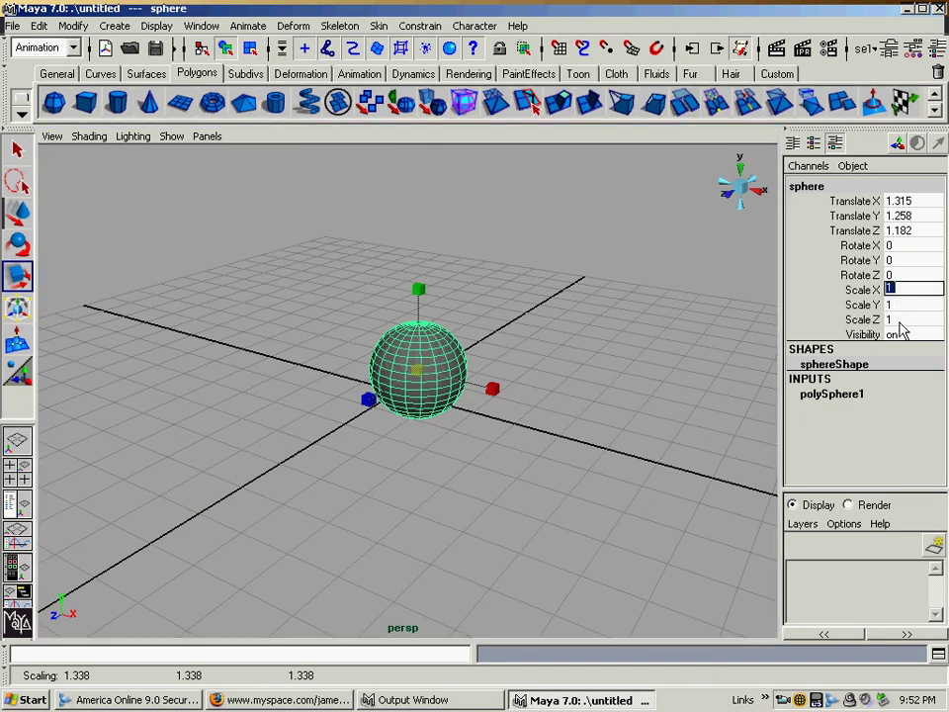
pyautogui.keyDown('shift'); pyautogui.click(910, 319); pyautogui.keyUp('shift')
pyautogui.write('0')
pyautogui.press('Return')
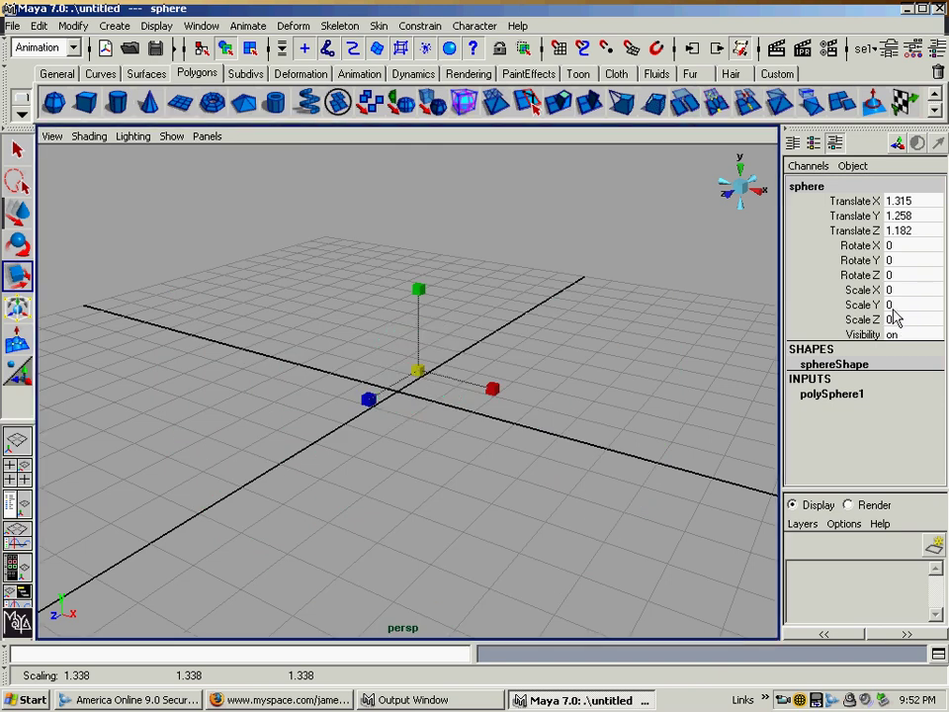
pyautogui.write('1')
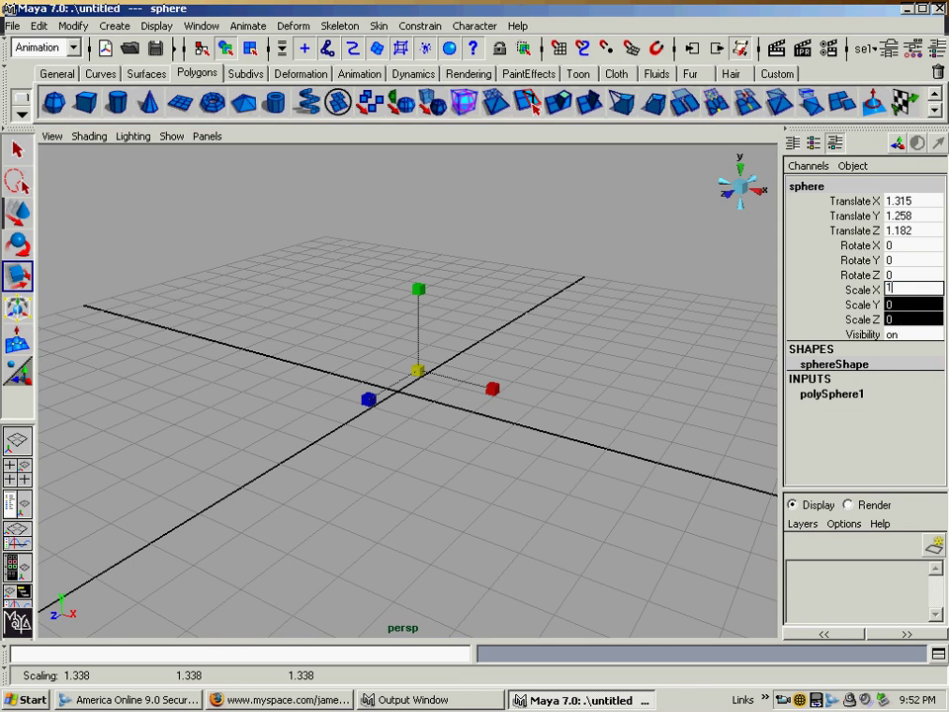
pyautogui.press('Return')
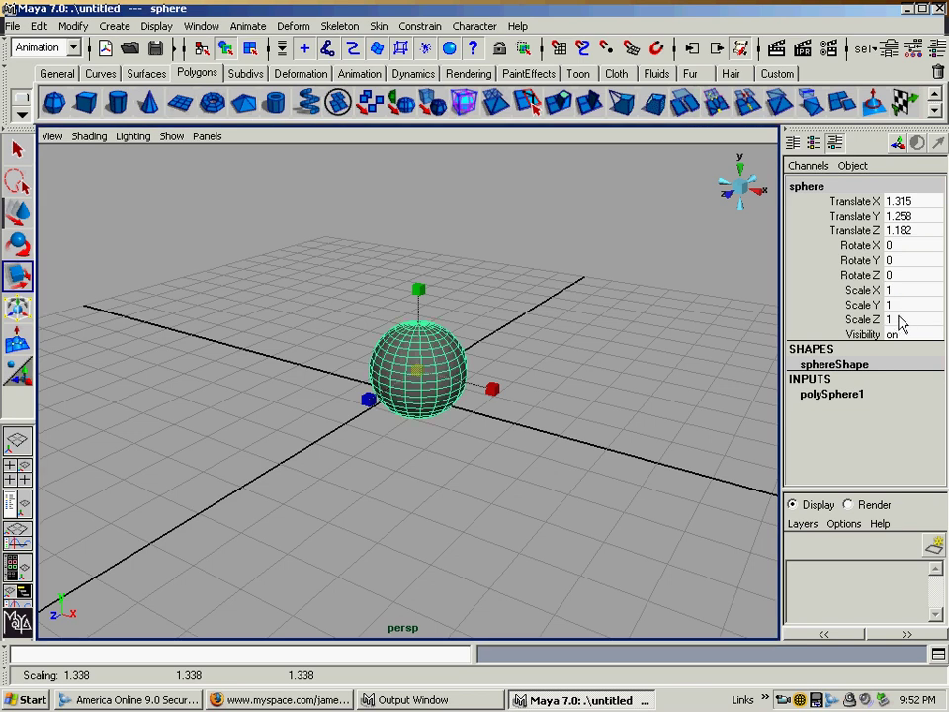
# Set Translate X to 5, then back to 1
pyautogui.press('w')
pyautogui.click(855, 201)
pyautogui.click(905, 202)
pyautogui.write('5')
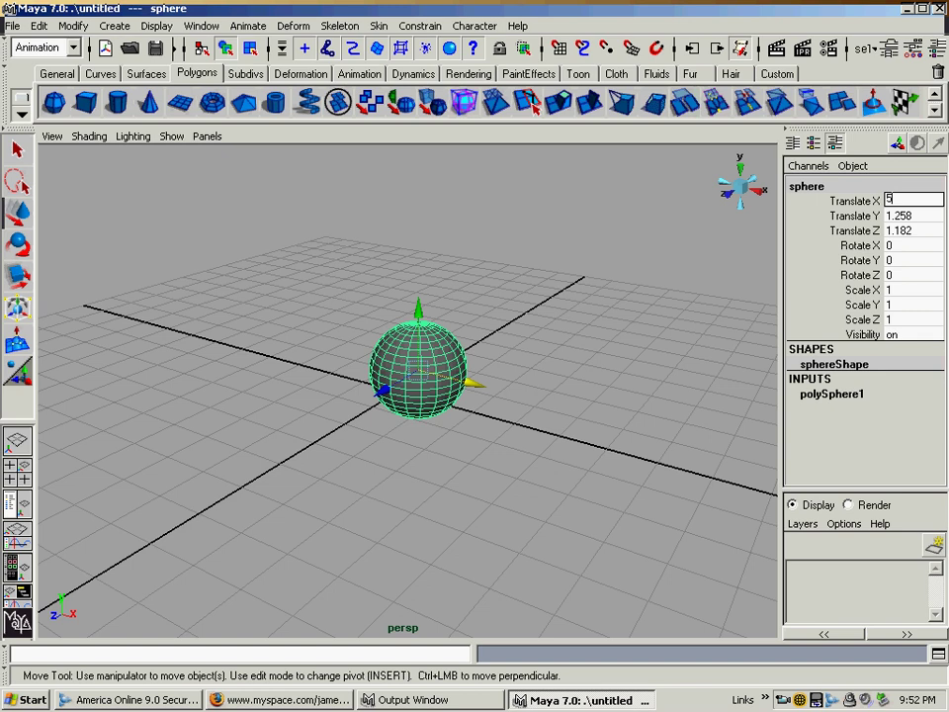
pyautogui.press('Return')
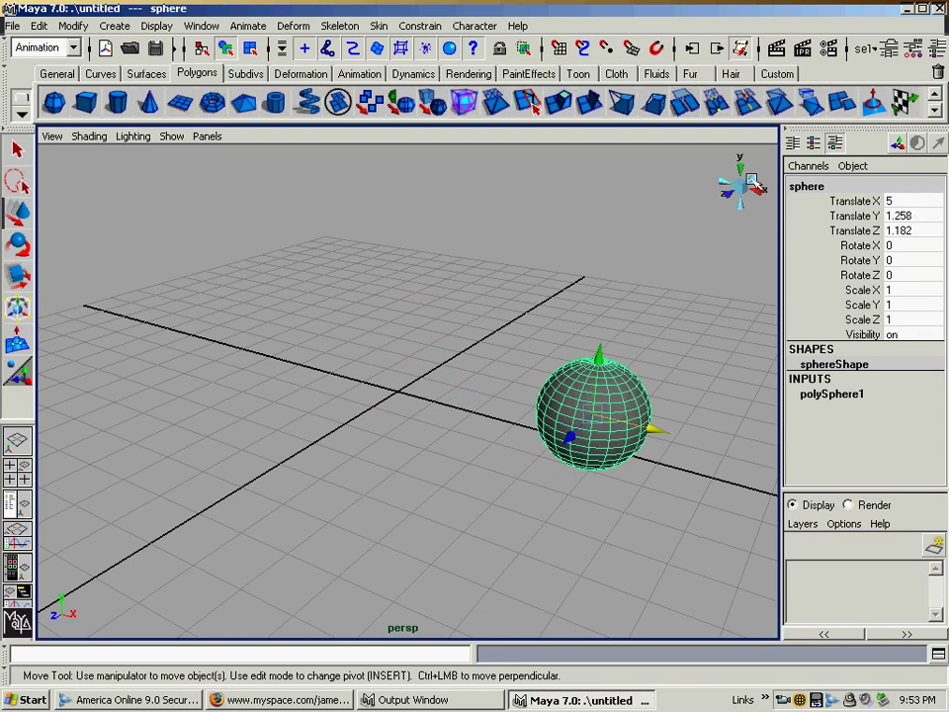
pyautogui.click(896, 201)
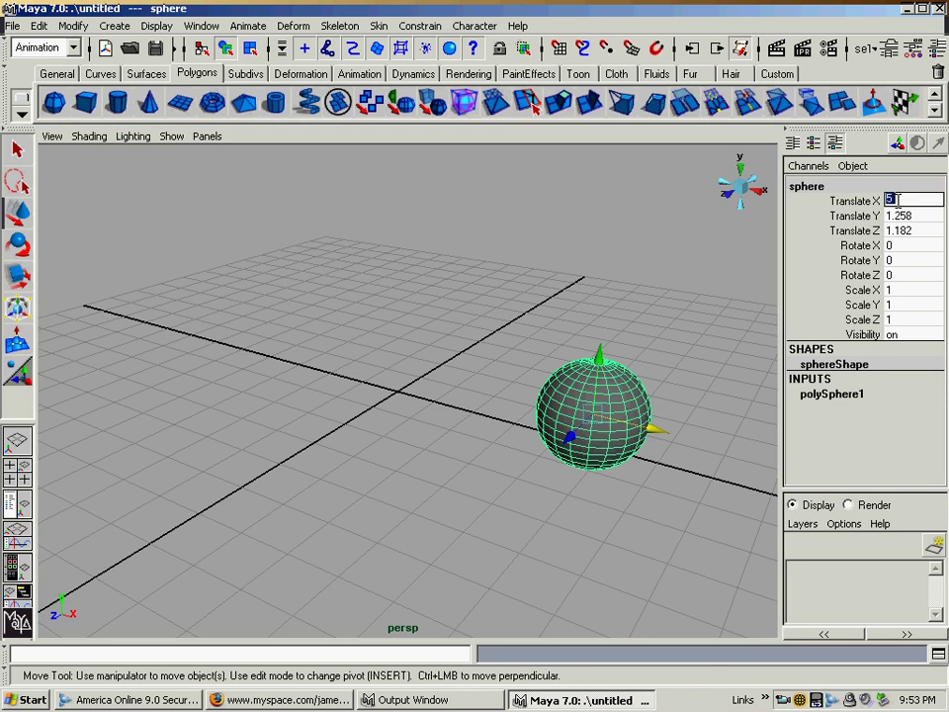
pyautogui.write('1')
pyautogui.press('Return')
# Set Translate Y to 3, then -3, and finally 1
pyautogui.click(895, 215)
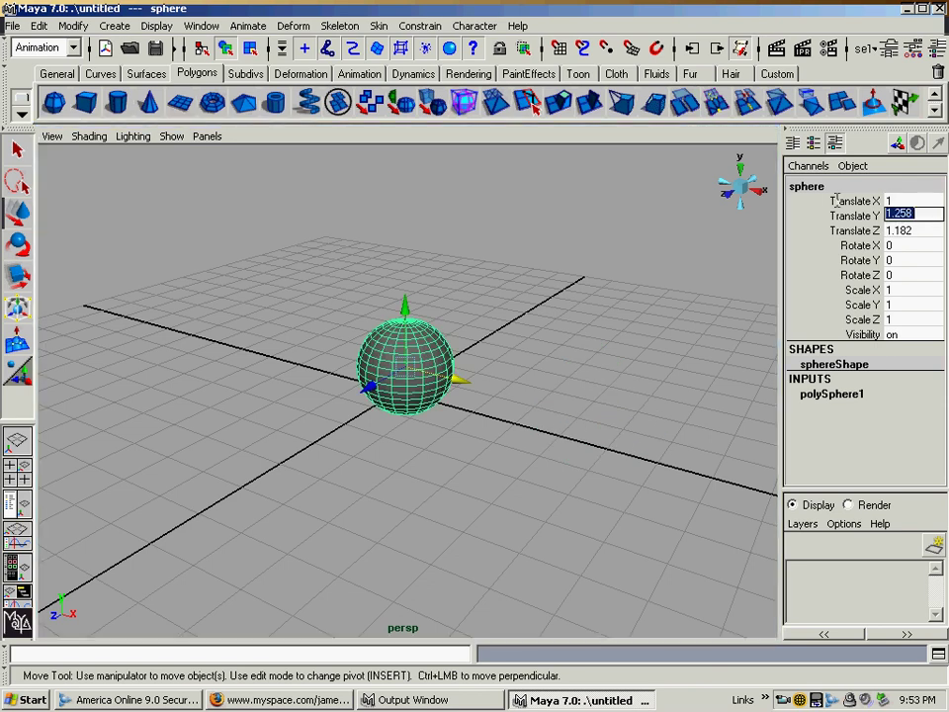
pyautogui.write('3')
pyautogui.press('Return')
pyautogui.click(898, 214)
pyautogui.write('-')
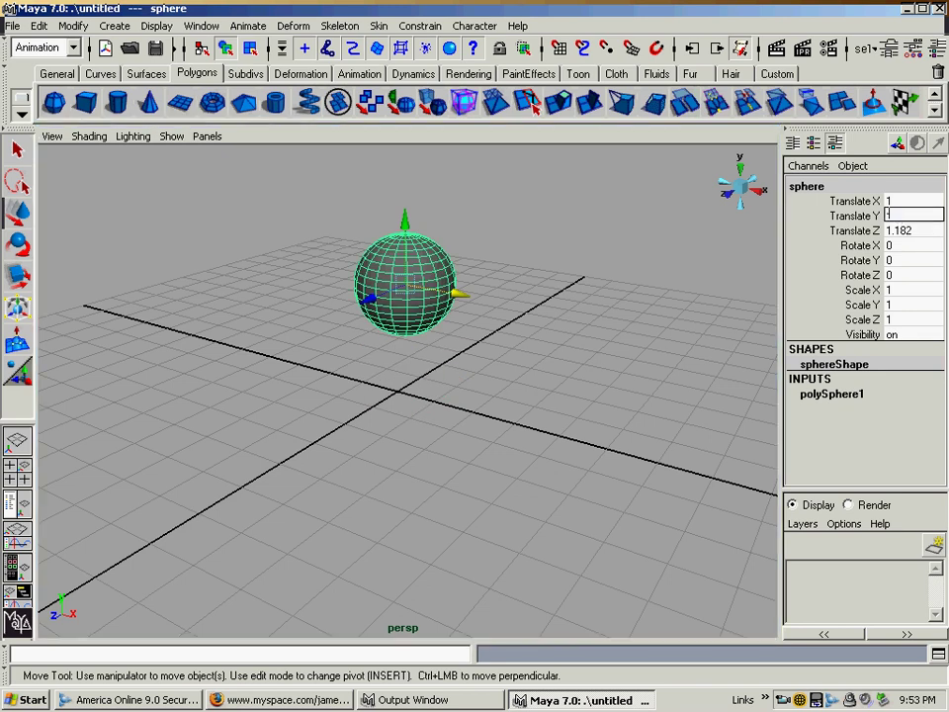
pyautogui.write('3')
pyautogui.press('Return')
pyautogui.click(906, 214)
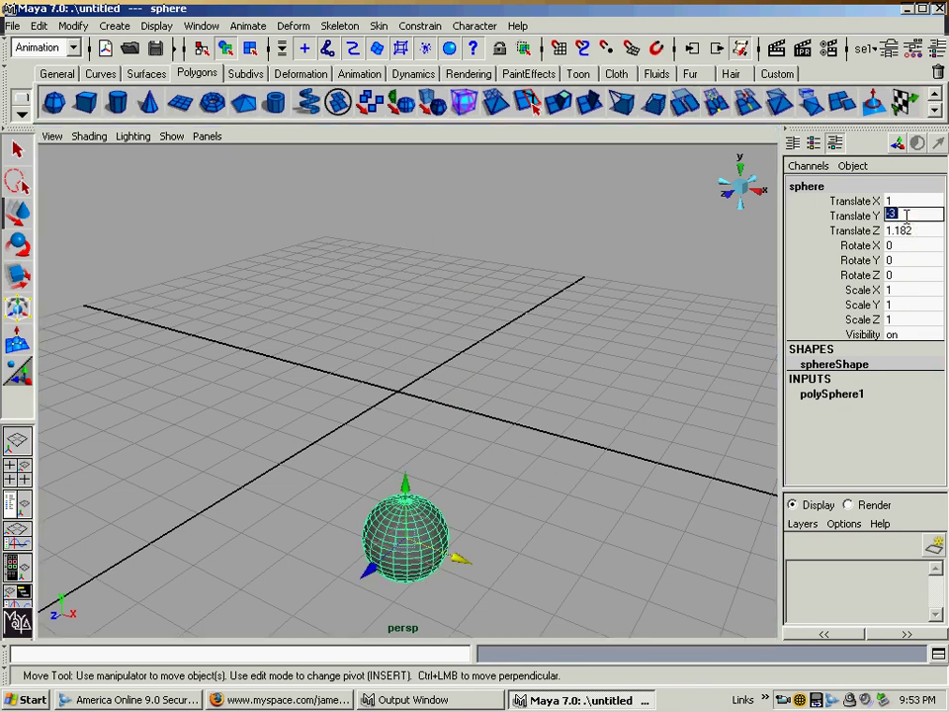
pyautogui.write('1')
pyautogui.press('Return')
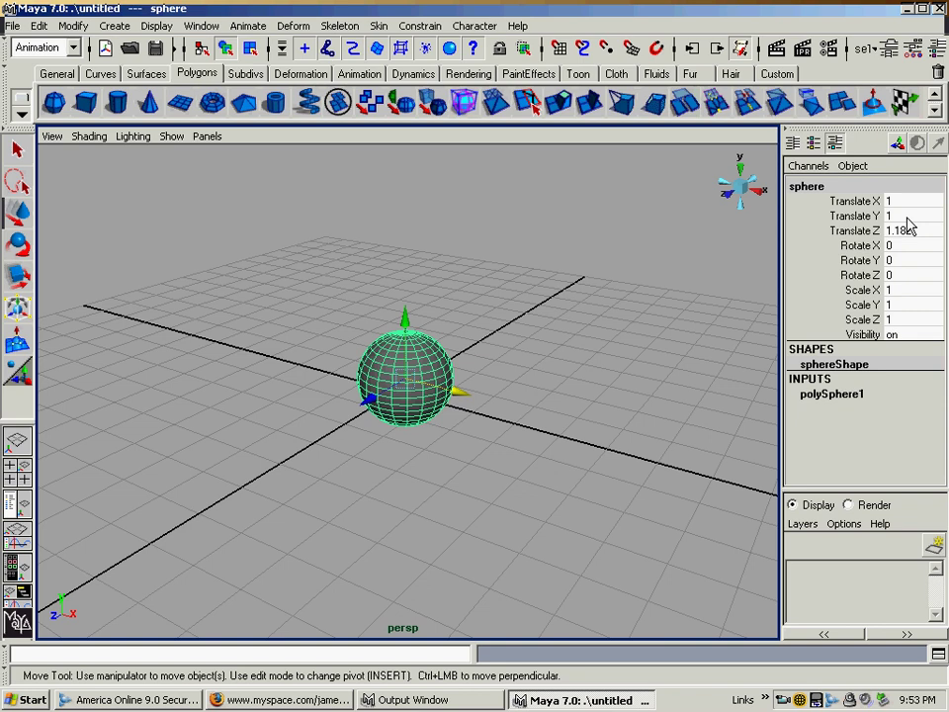
# Rotate the sphere around its X axis, then undo the rotation
pyautogui.click(17, 245)
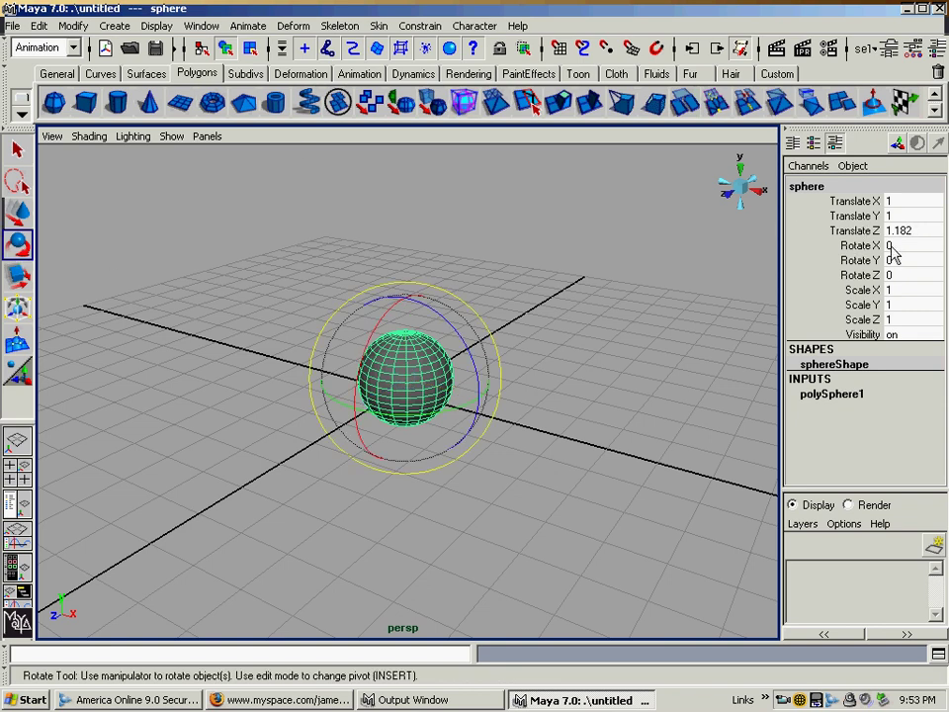
pyautogui.click(850, 245)
pyautogui.moveTo(699, 303)
pyautogui.mouseDown(button='middle')
pyautogui.moveTo(574, 306)
pyautogui.moveTo(691, 308)
pyautogui.mouseUp(button='middle')
pyautogui.hotkey('ctrl', 'z')
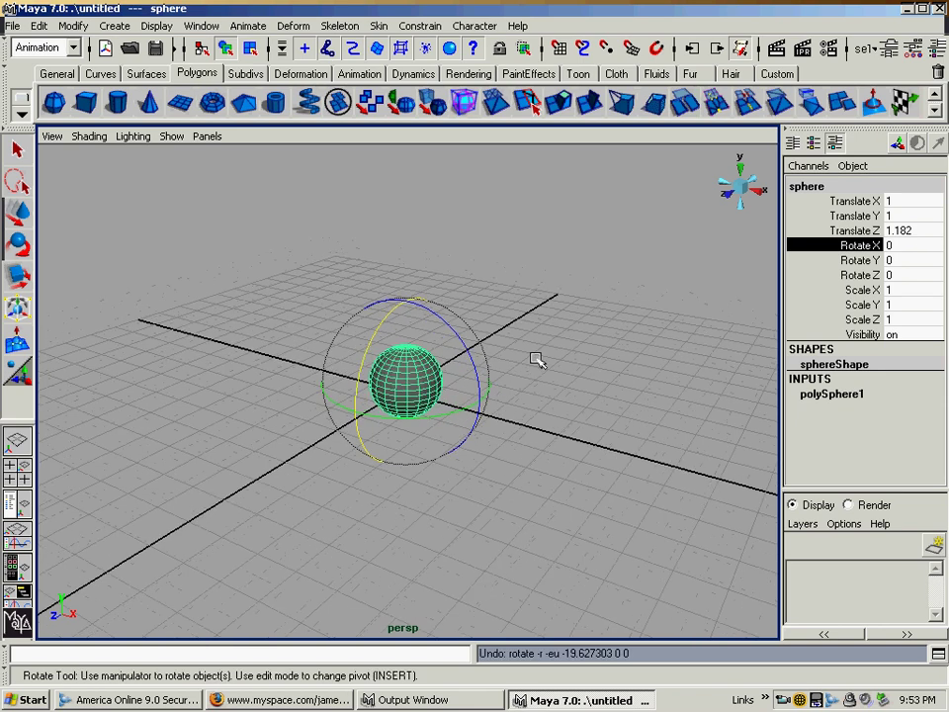
# Dolly closer, nudge the sphere upward with the Move Tool, then undo the move
pyautogui.keyDown('alt'); pyautogui.moveTo(537, 360); pyautogui.dragTo(616, 328, button='right'); pyautogui.keyUp('alt')
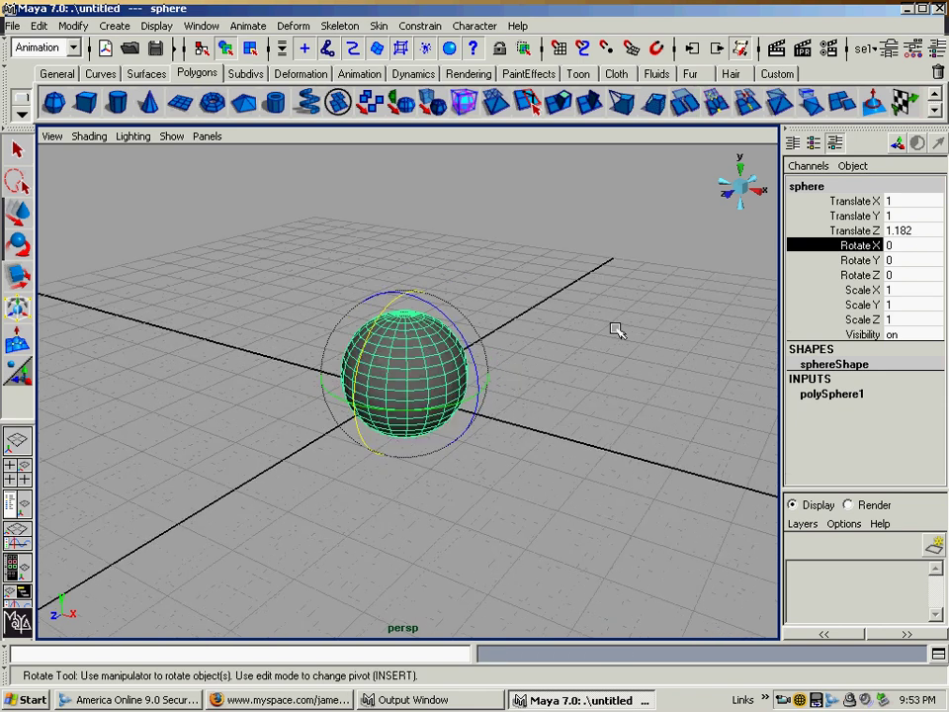
pyautogui.click(852, 235)
pyautogui.press('w')
pyautogui.moveTo(405, 322); pyautogui.dragTo(433, 289)
pyautogui.hotkey('ctrl', 'z')
pyautogui.press('e')
pyautogui.press('w')
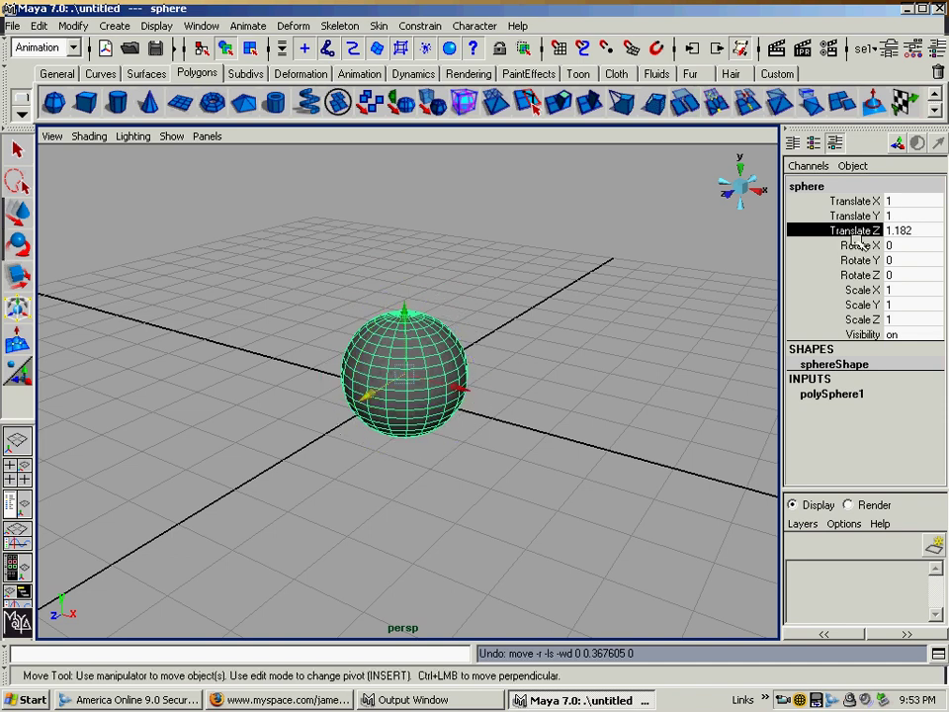
# Spin the sphere around its Y axis, then undo the rotation
pyautogui.click(860, 260)
pyautogui.press('e')
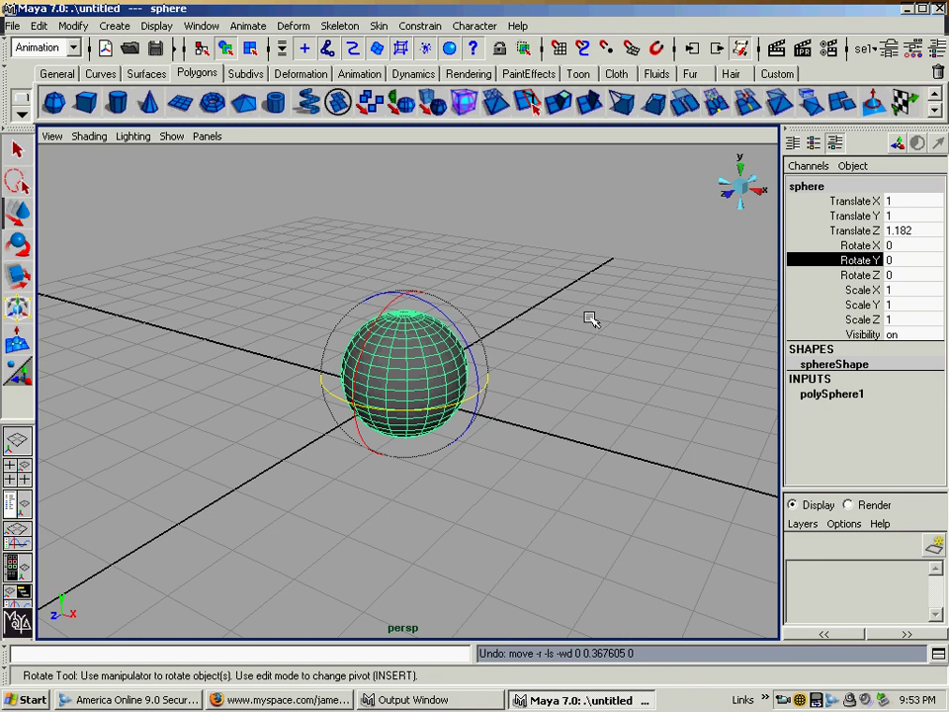
pyautogui.moveTo(590, 318)
pyautogui.mouseDown(button='middle')
pyautogui.moveTo(518, 309)
pyautogui.moveTo(608, 322)
pyautogui.moveTo(516, 323)
pyautogui.moveTo(604, 322)
pyautogui.moveTo(536, 324)
pyautogui.moveTo(597, 326)
pyautogui.mouseUp(button='middle')
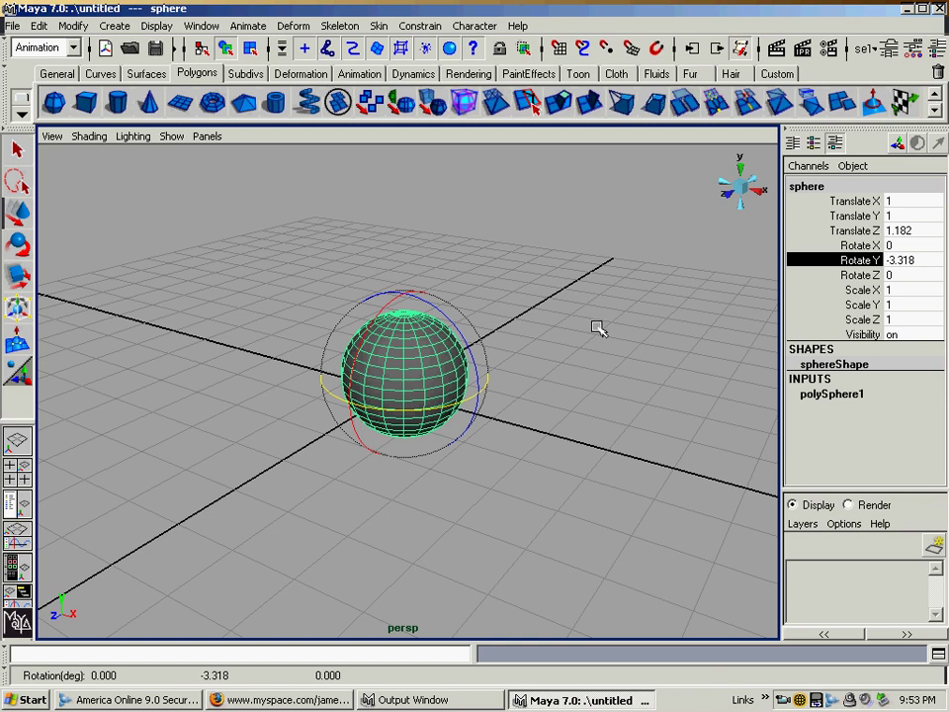
pyautogui.hotkey('ctrl', 'z')
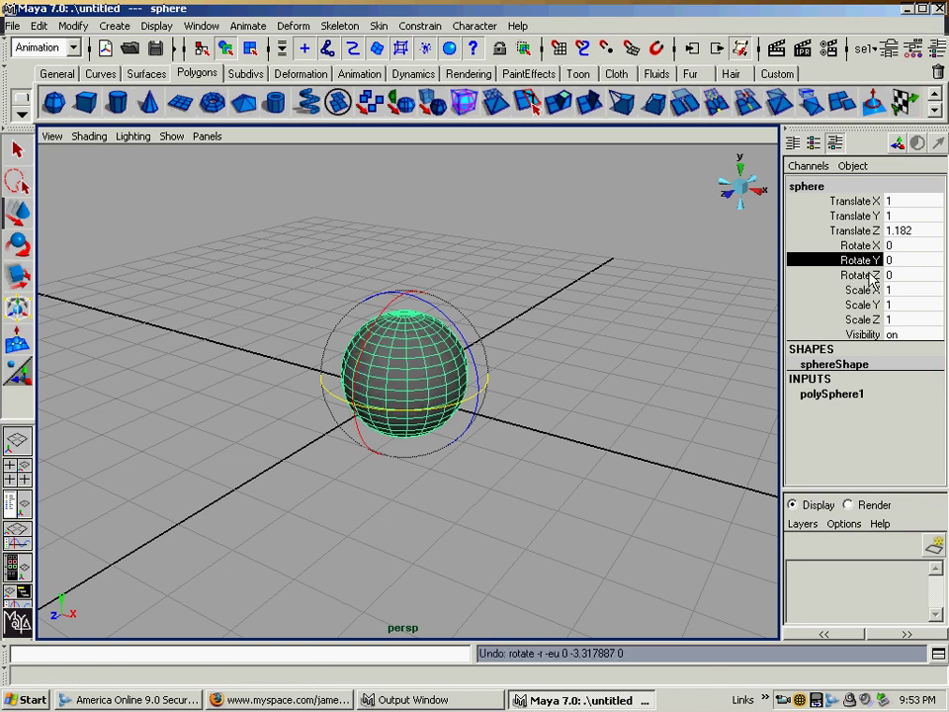
# Select the Scale Y channel and stretch the sphere taller along Y
pyautogui.click(842, 304)
pyautogui.press('r')
pyautogui.moveTo(589, 325); pyautogui.dragTo(334, 321, button='middle')
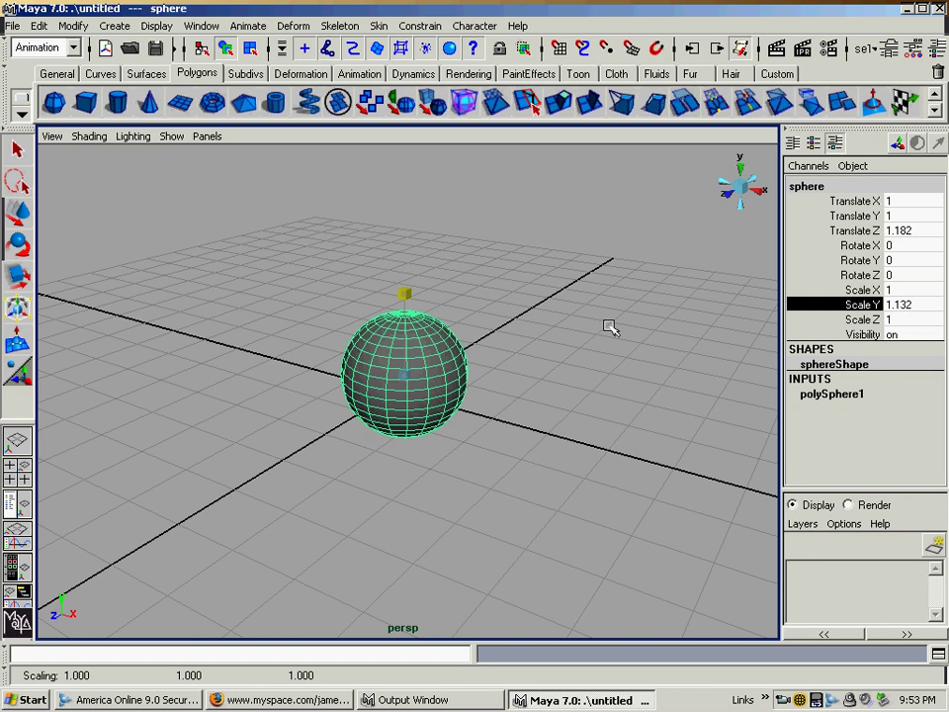
pyautogui.moveTo(608, 324); pyautogui.dragTo(668, 429, button='middle')
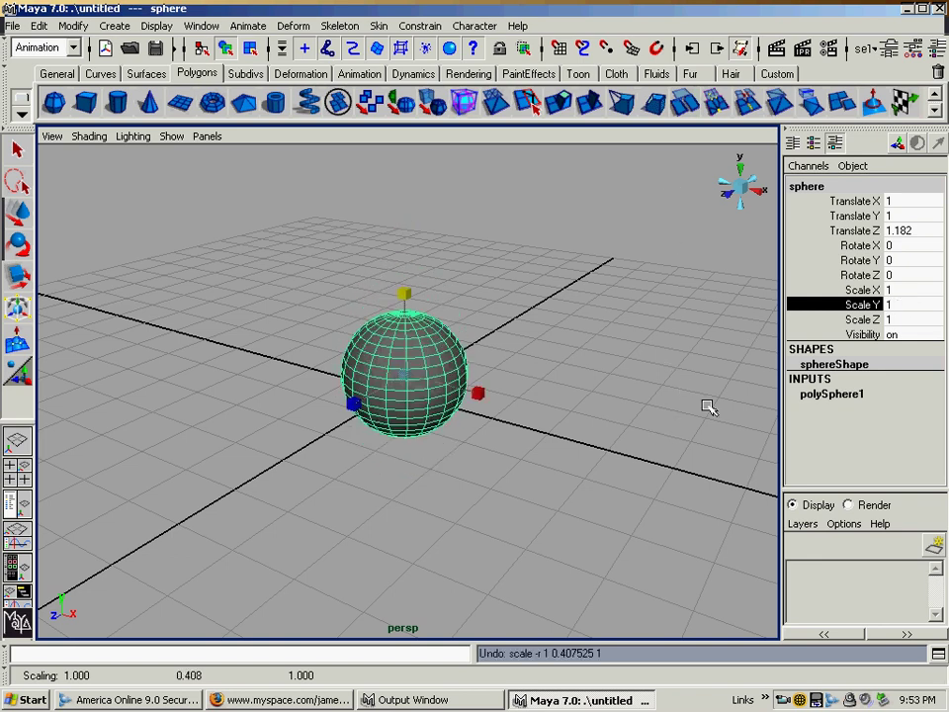
pyautogui.click(18, 311)
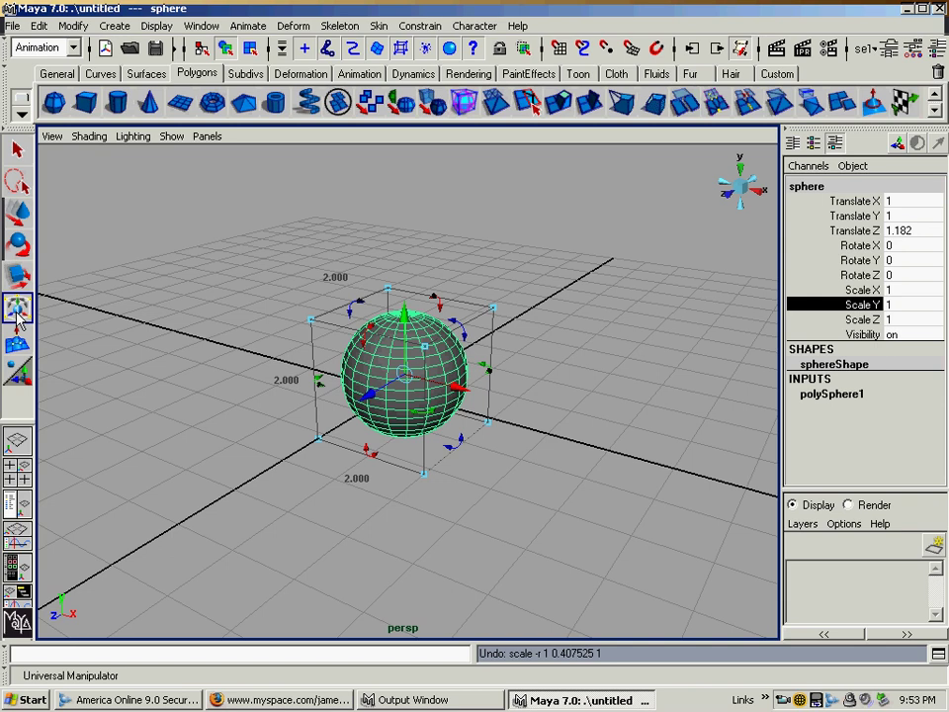
pyautogui.moveTo(368, 394); pyautogui.dragTo(367, 400)
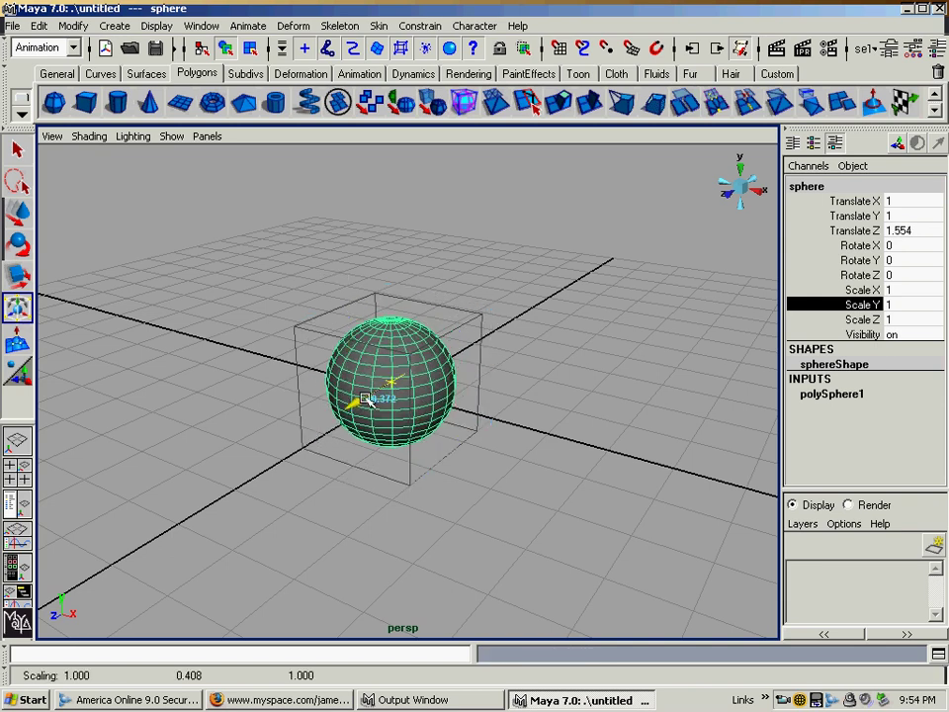
pyautogui.hotkey('ctrl', 'z')
pyautogui.moveTo(493, 365); pyautogui.dragTo(411, 385)
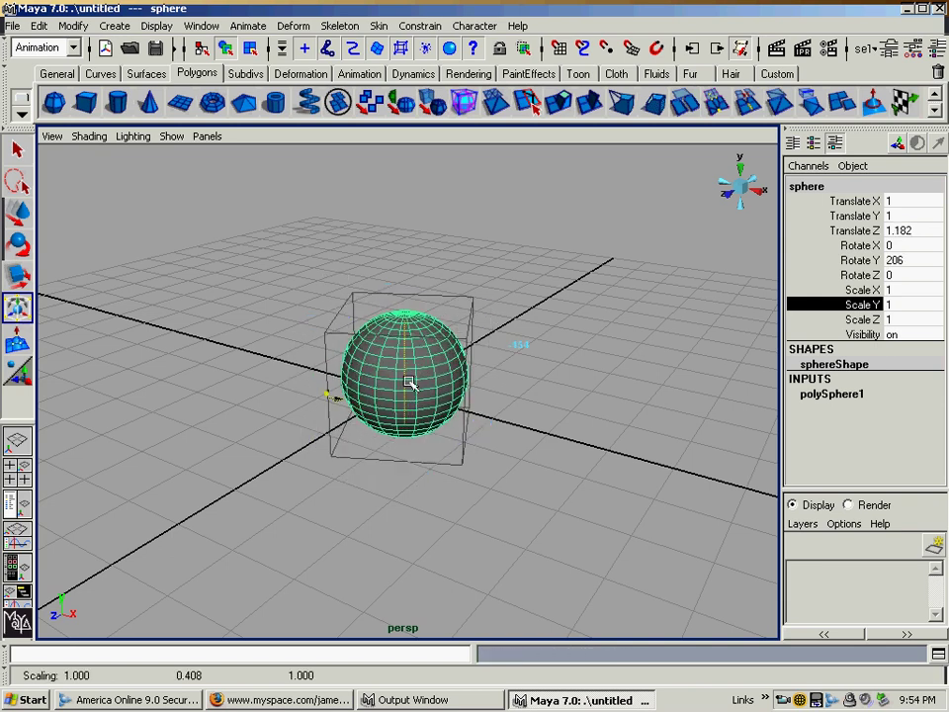
pyautogui.hotkey('ctrl', 'z')
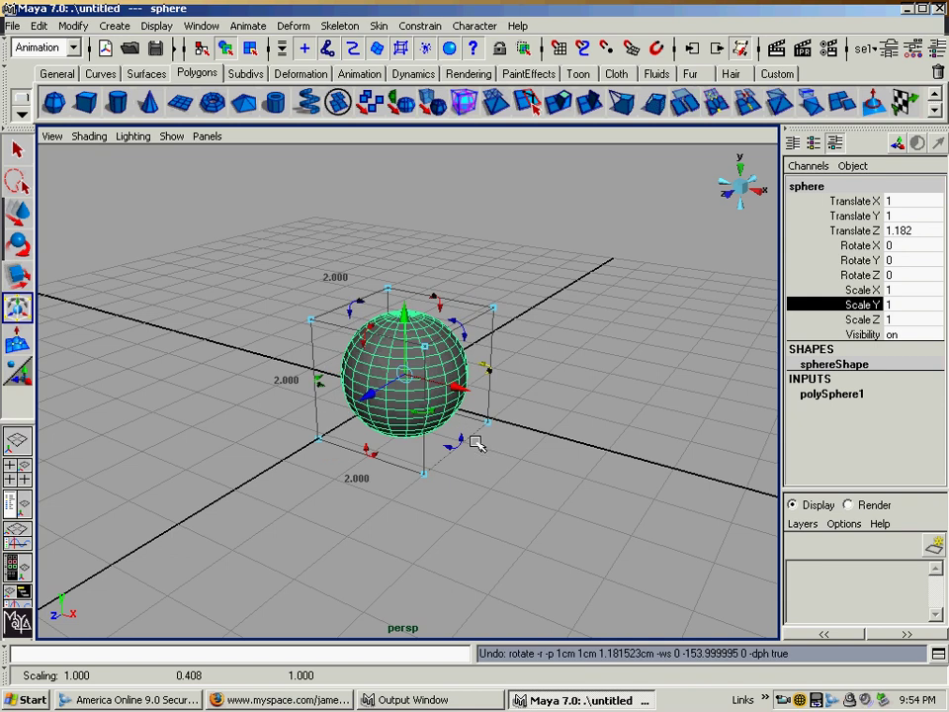
pyautogui.click(491, 394)
pyautogui.click(441, 389)
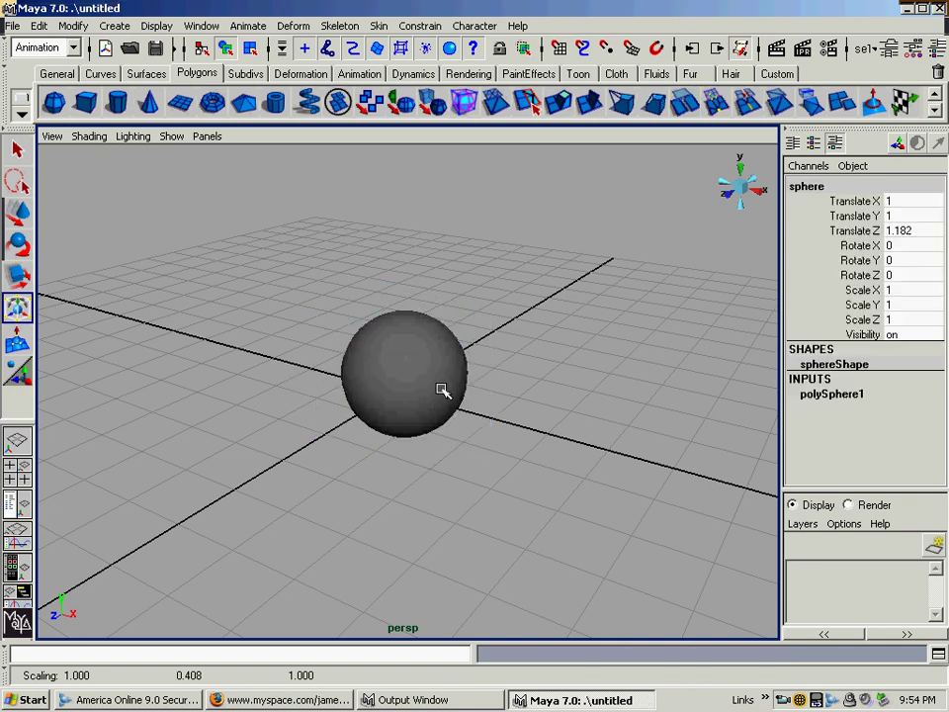
pyautogui.moveTo(487, 364); pyautogui.dragTo(461, 394)
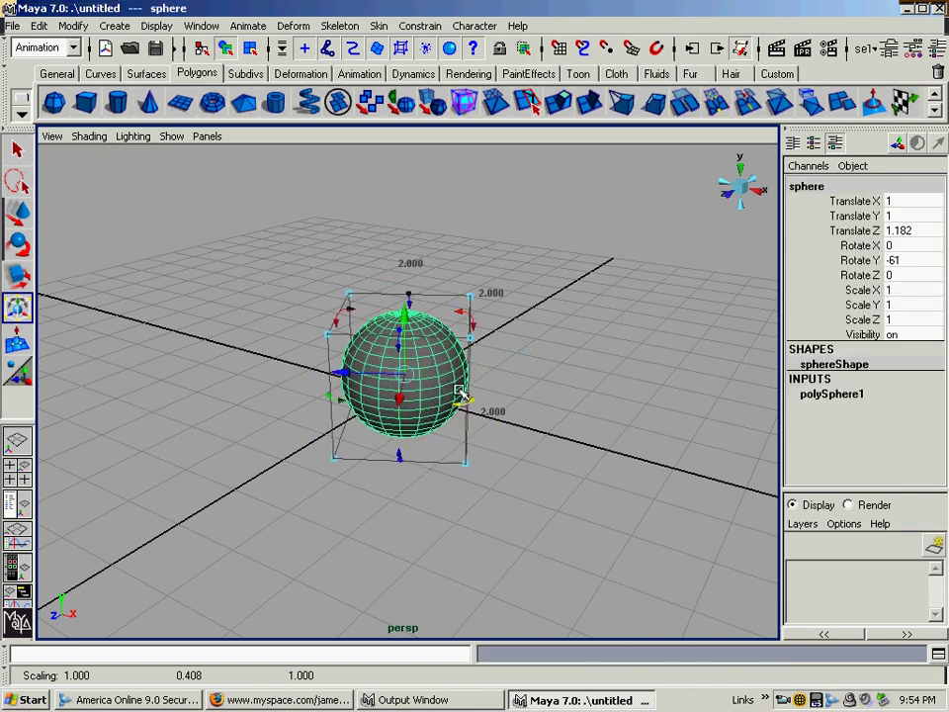
pyautogui.hotkey('ctrl', 'z')
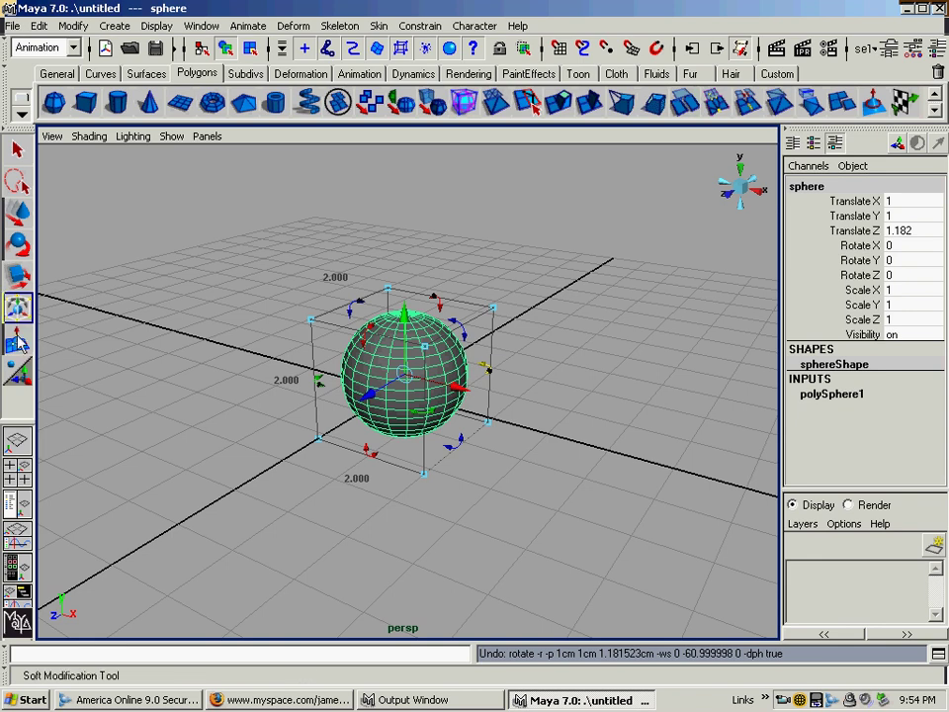
pyautogui.click(324, 332)
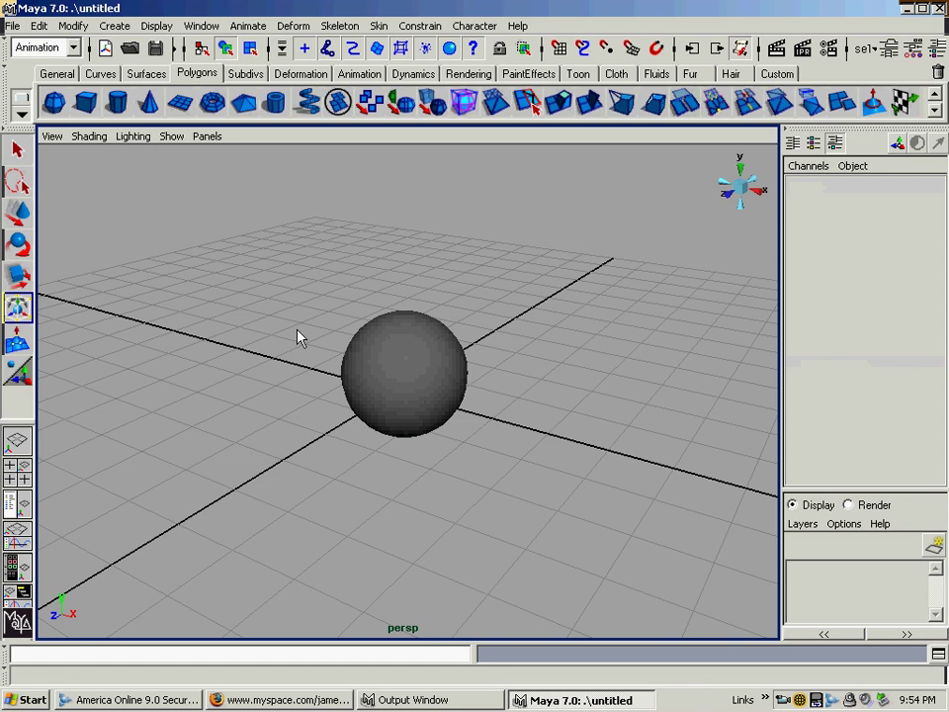
pyautogui.click(458, 348)
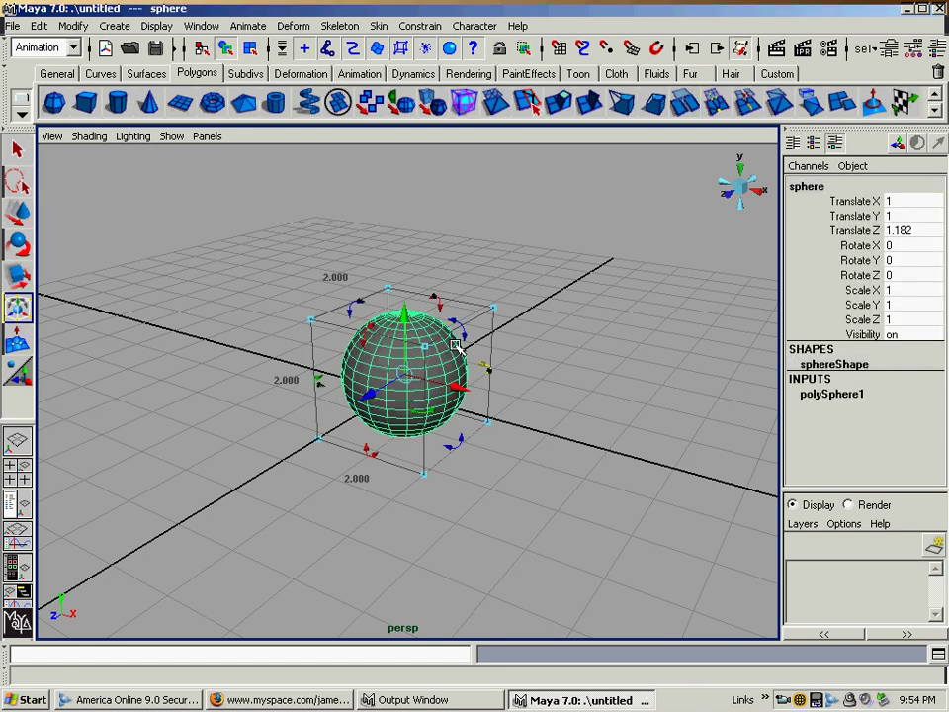
# Raise the sphere along Y and undo it, then deselect and reselect the sphere
pyautogui.click(17, 148)
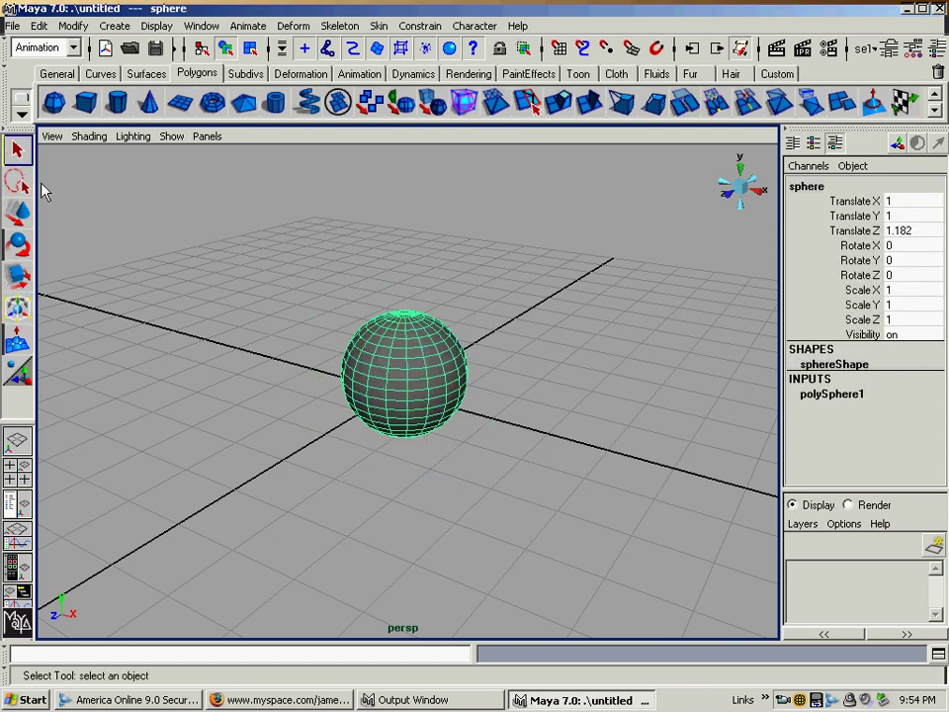
pyautogui.press('w')
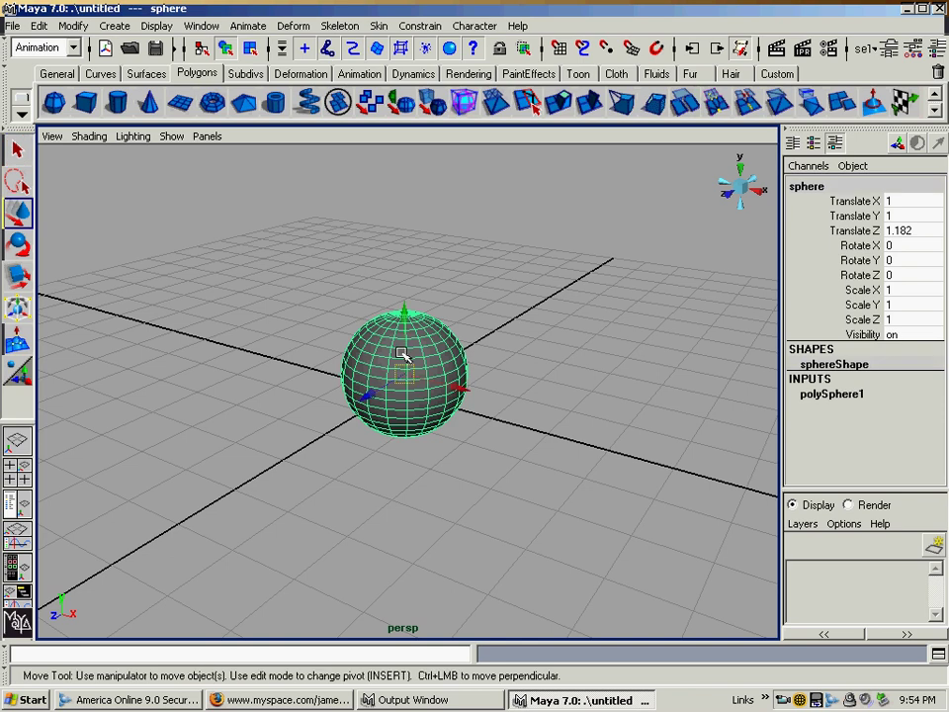
pyautogui.moveTo(402, 318)
pyautogui.mouseDown()
pyautogui.moveTo(402, 244)
pyautogui.moveTo(402, 302)
pyautogui.mouseUp()
pyautogui.hotkey('ctrl', 'z')
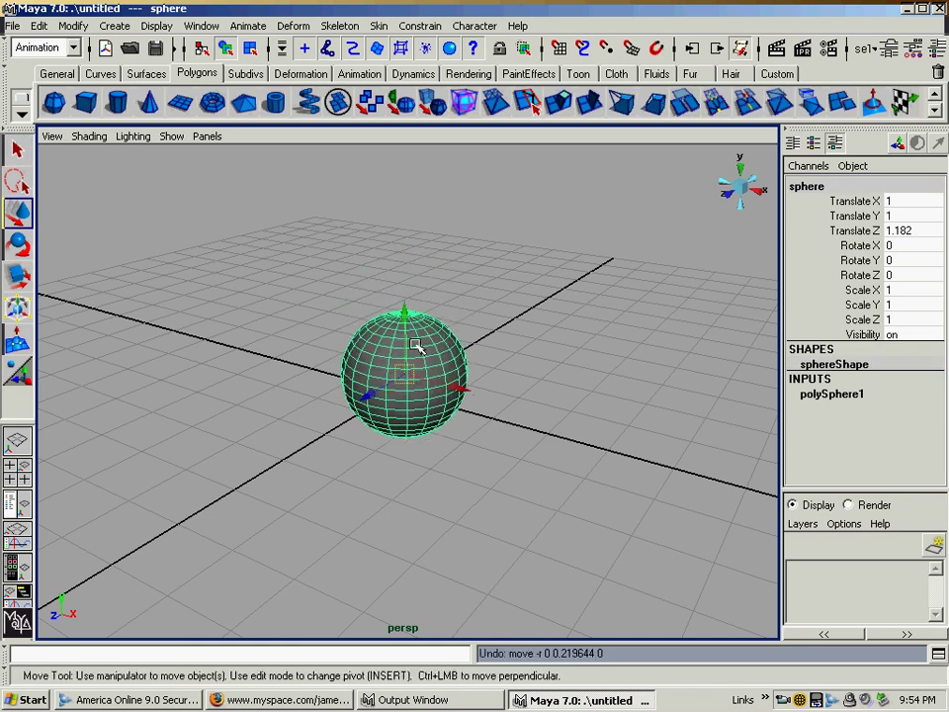
pyautogui.click(318, 360)
pyautogui.click(394, 361)
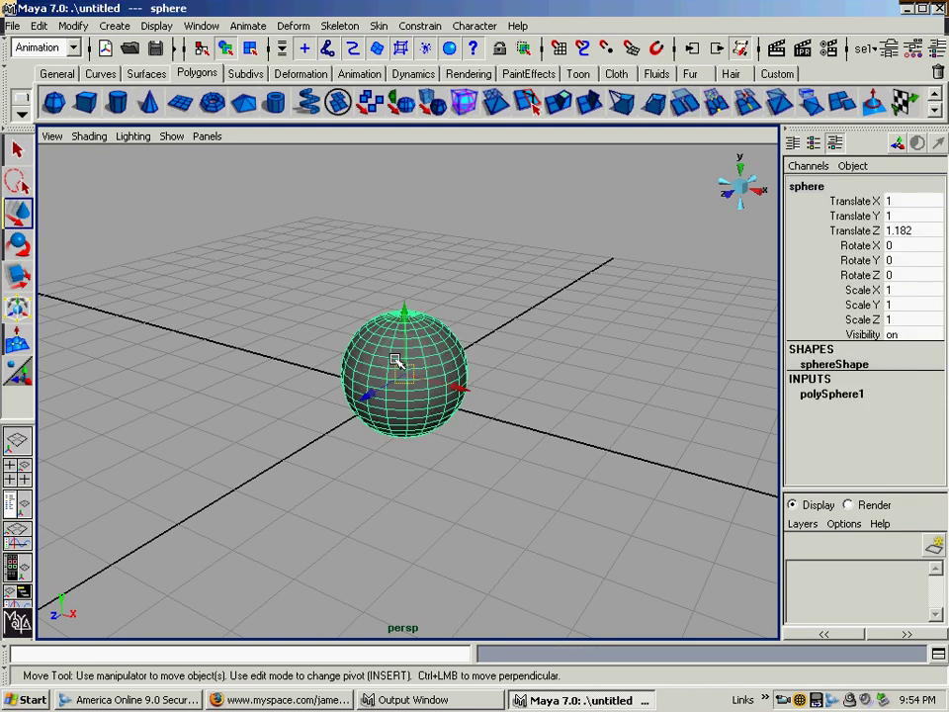
# Rotate the sphere slightly and scale it to 1.818, undoing both changes
pyautogui.press('e')
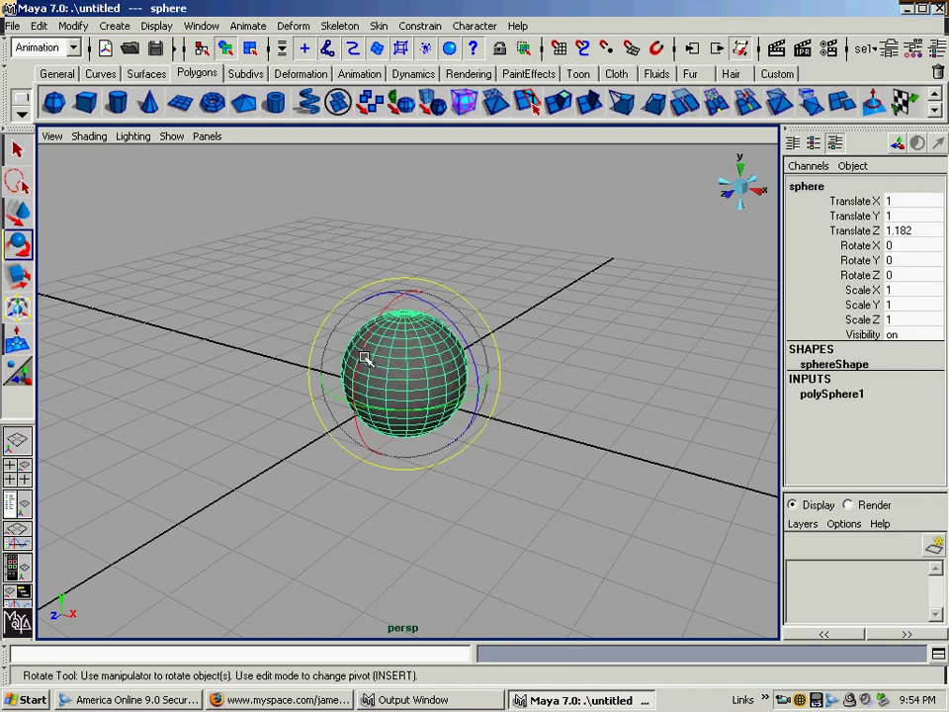
pyautogui.moveTo(408, 395)
pyautogui.mouseDown()
pyautogui.moveTo(298, 388)
pyautogui.moveTo(398, 396)
pyautogui.mouseUp()
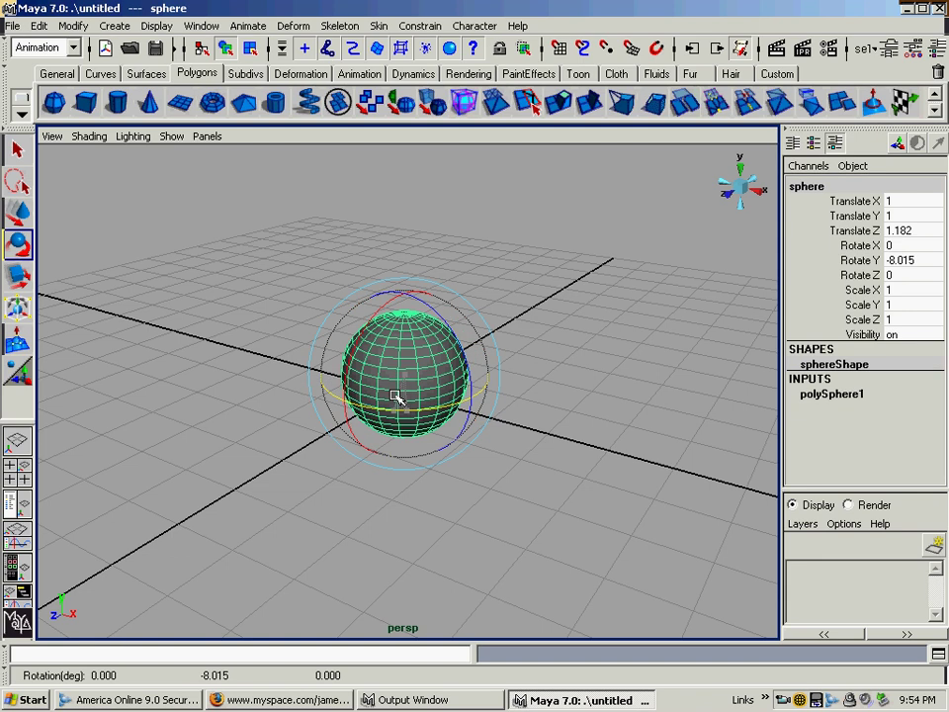
pyautogui.hotkey('ctrl', 'z')
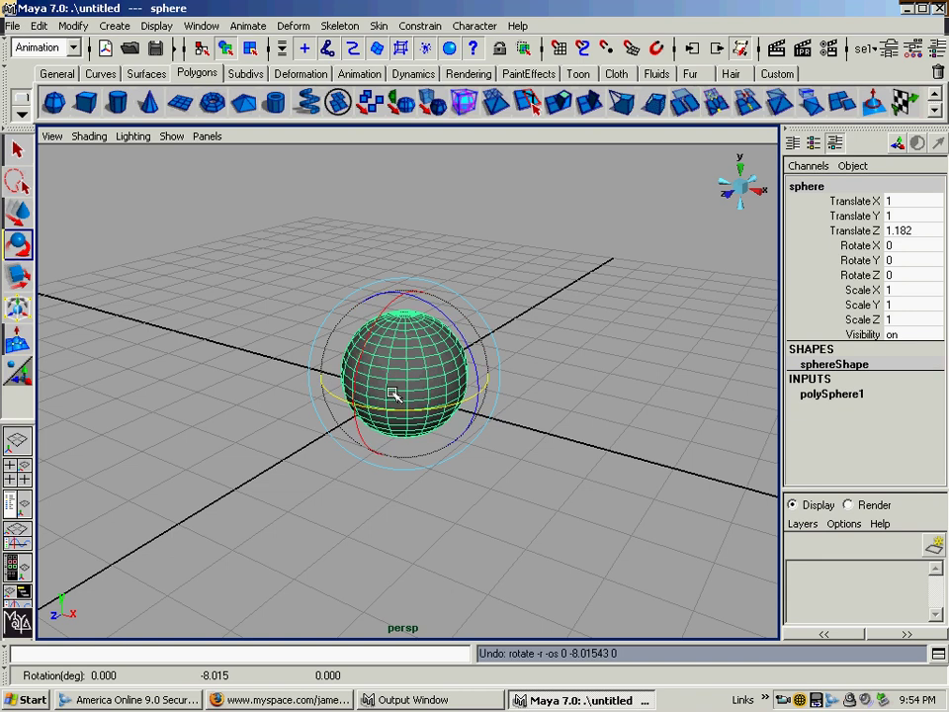
pyautogui.press('r')
pyautogui.moveTo(402, 381); pyautogui.dragTo(494, 360)
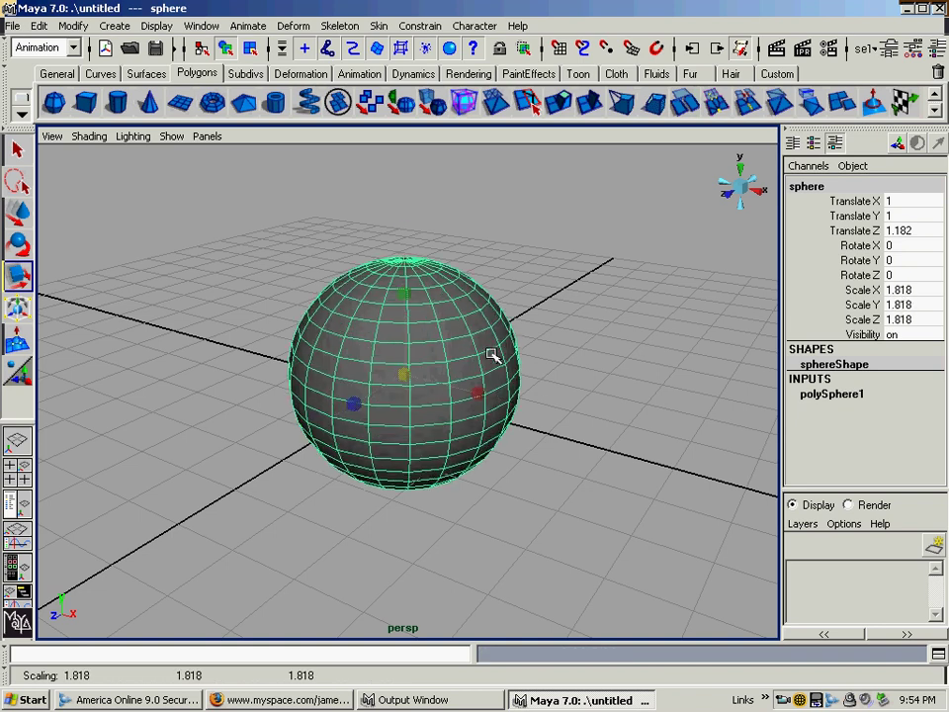
pyautogui.hotkey('ctrl', 'z')
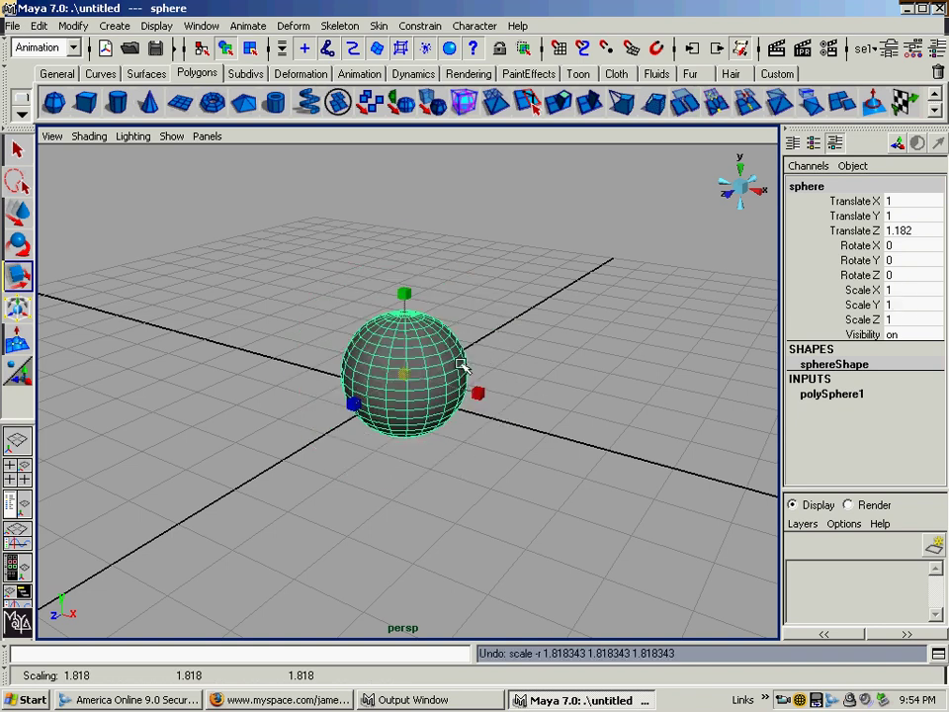
# Lift the sphere along Y with the Move Tool to Translate Y 1.862
pyautogui.press('e')
pyautogui.press('w')
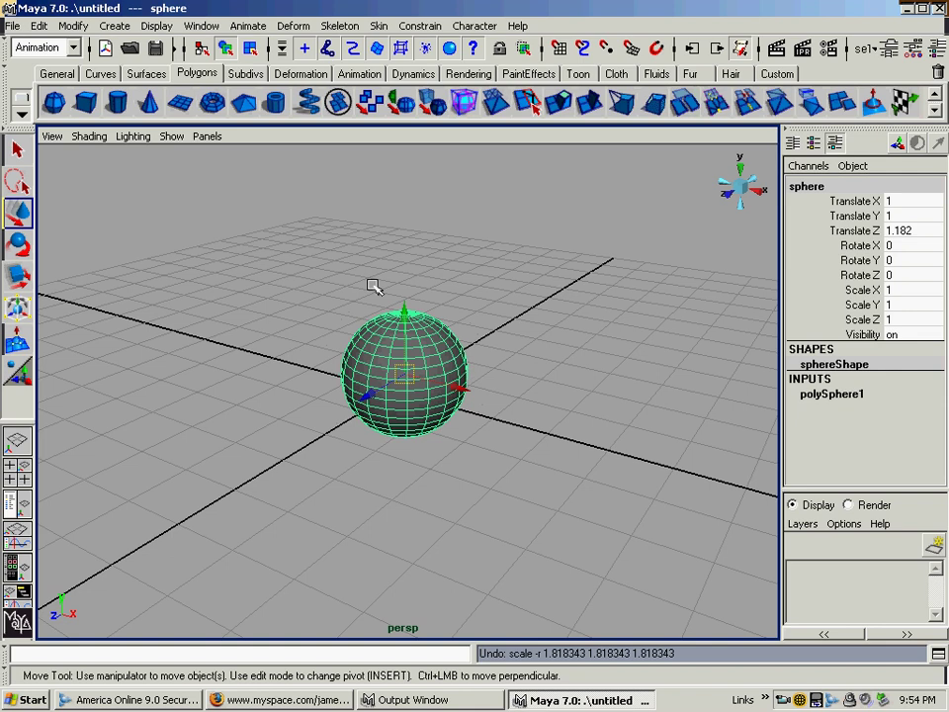
pyautogui.moveTo(405, 306); pyautogui.dragTo(412, 265)
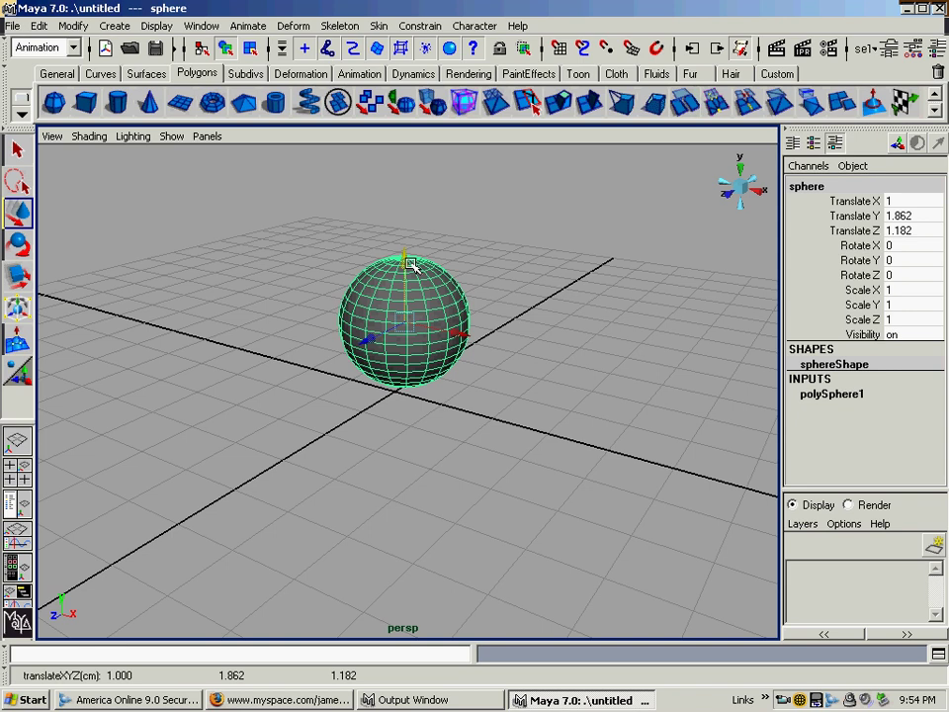